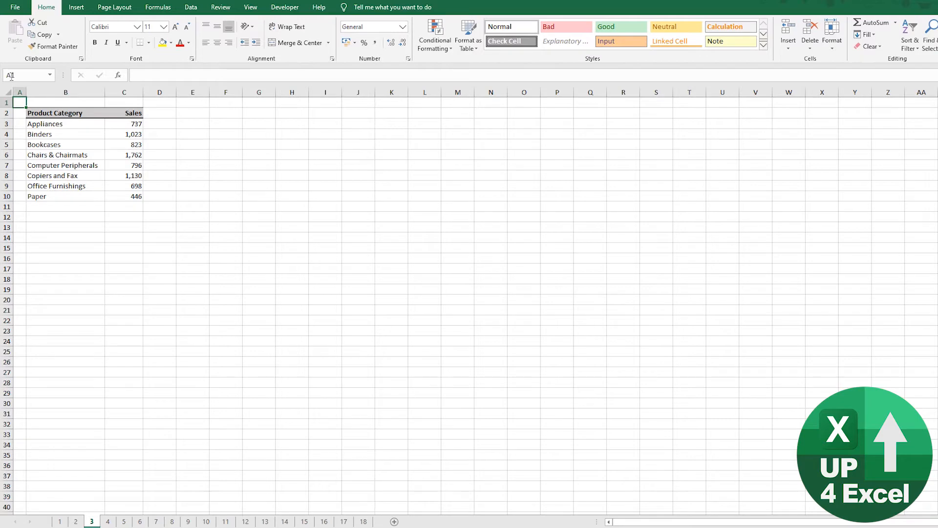
Step: Create an embedded column chart from the product category and sales table B2:C10 and place it just below the data
left_click_drag(41, 115, 133, 197)
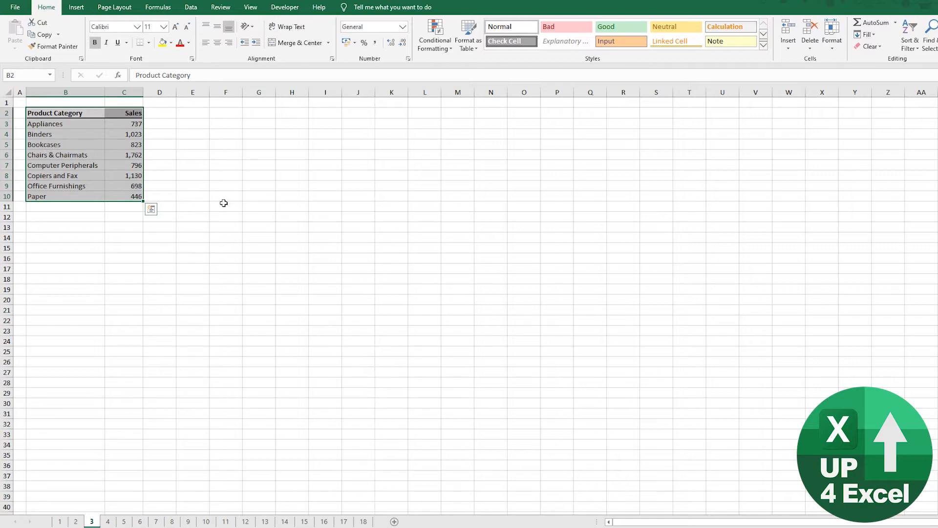
key("alt+F1")
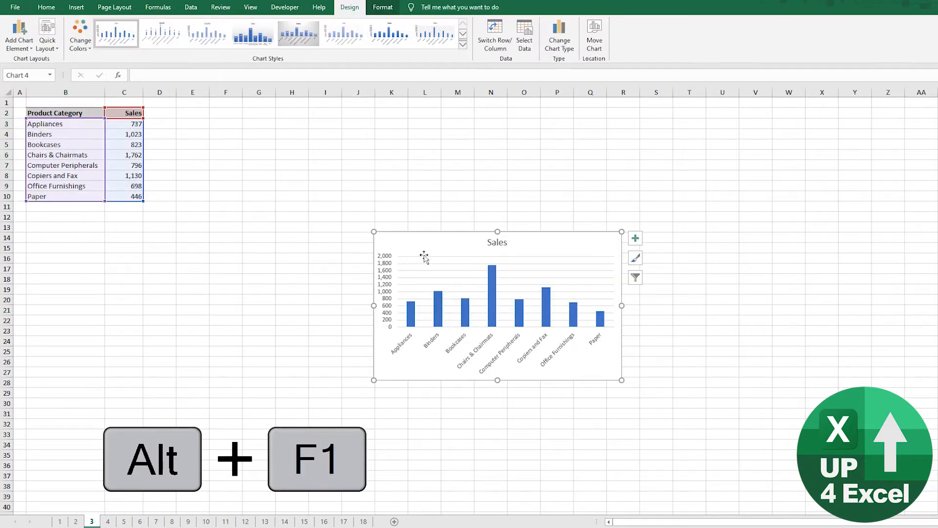
left_click_drag(435, 247, 94, 218)
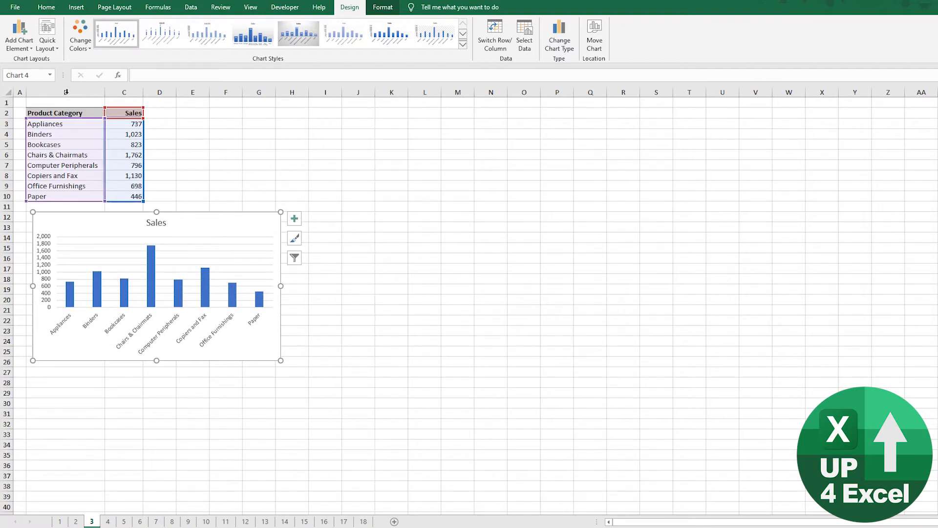
Step: Chart the same product category and sales table on its own chart sheet, and return to sheet 3
left_click_drag(59, 113, 120, 190)
key("F11")
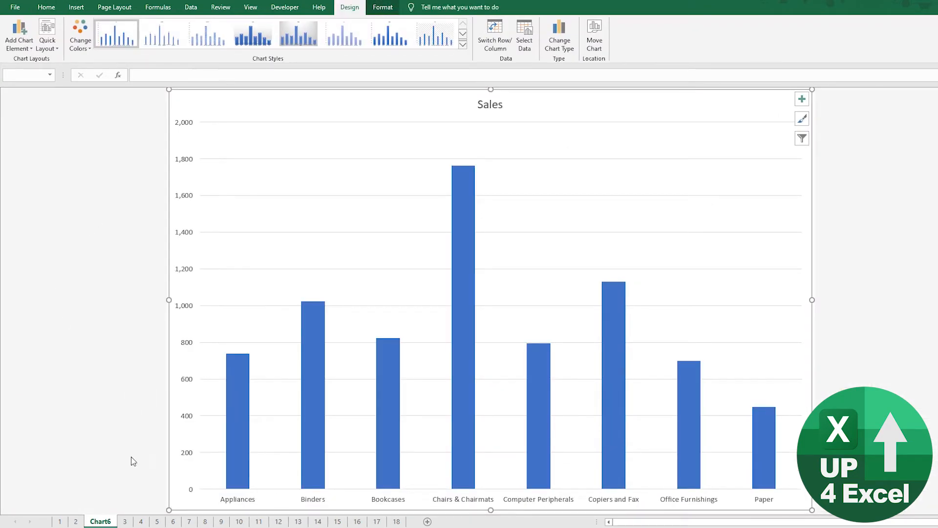
left_click(125, 521)
left_click(125, 221)
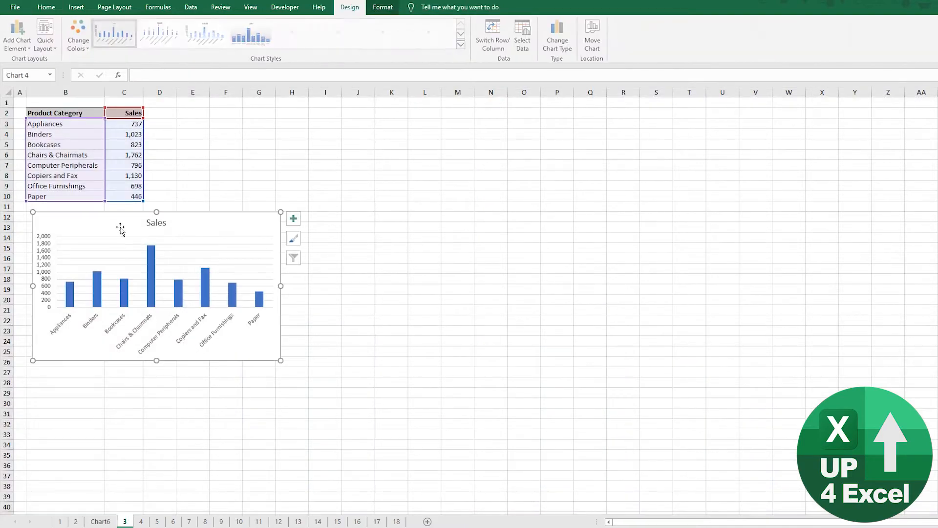
left_click(383, 9)
left_click(356, 9)
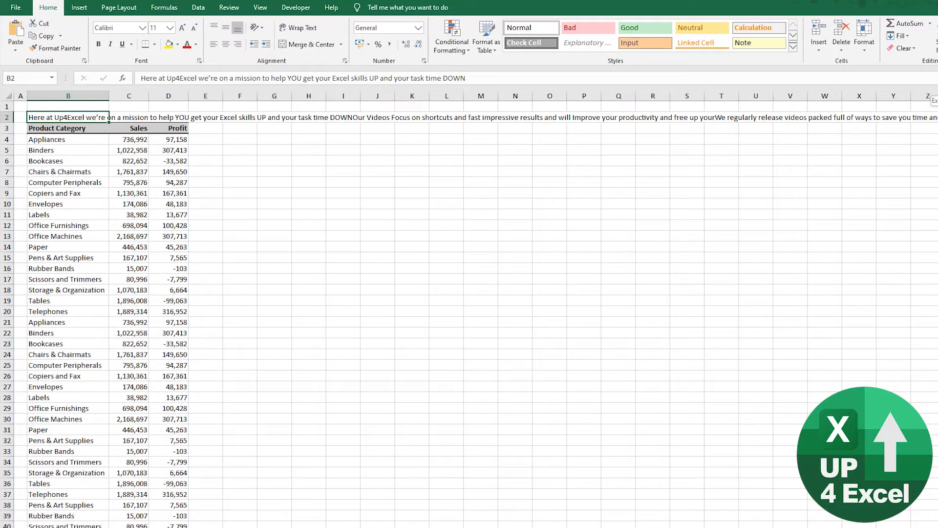
Step: Expand the formula bar to read all of B2's text and collapse it, and toggle the ribbon's visibility
key("ctrl+shift+u")
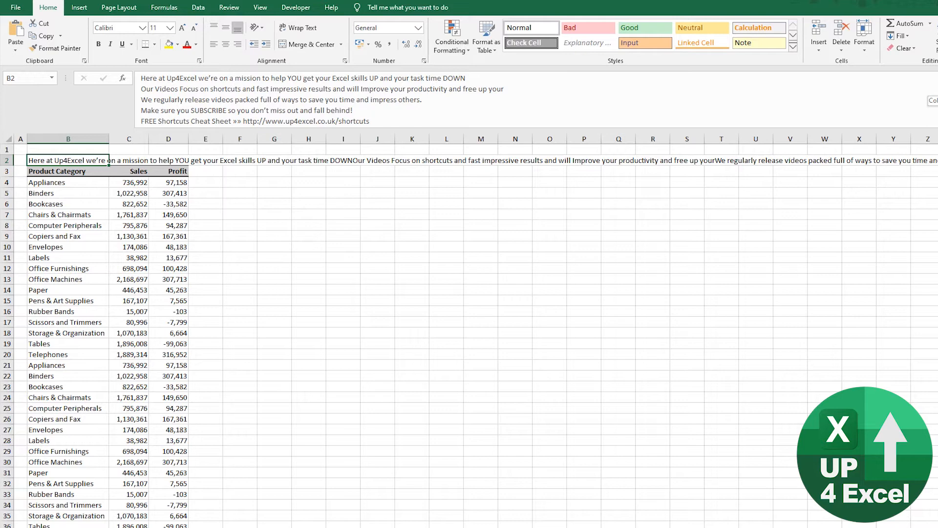
key("ctrl+shift+u")
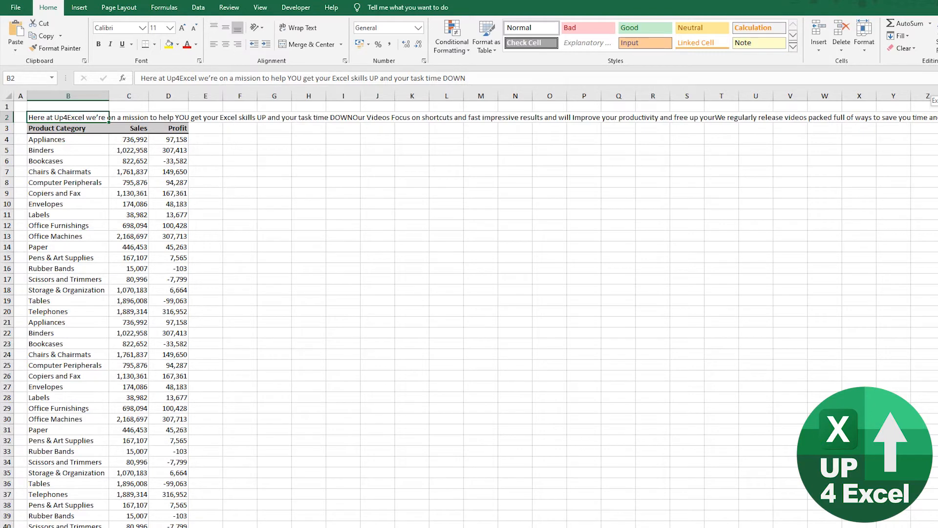
key("ctrl+F1")
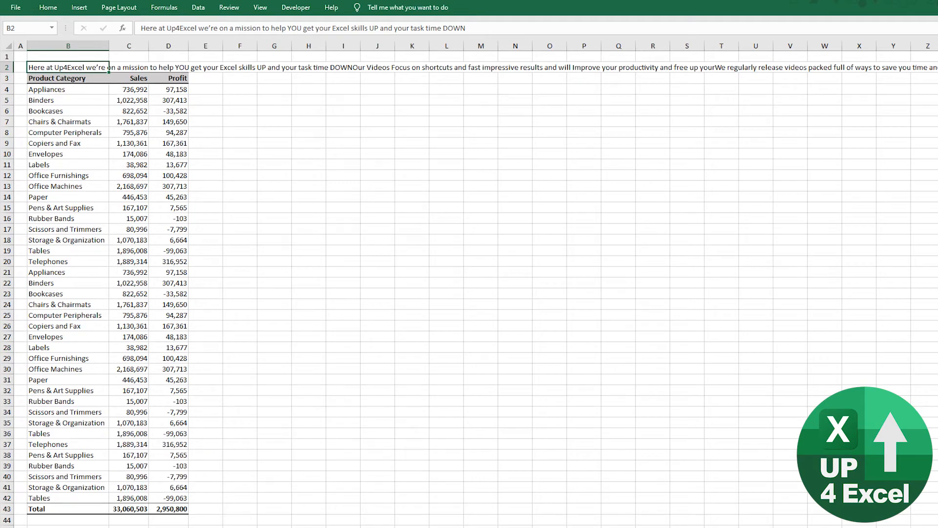
key("ctrl+F1")
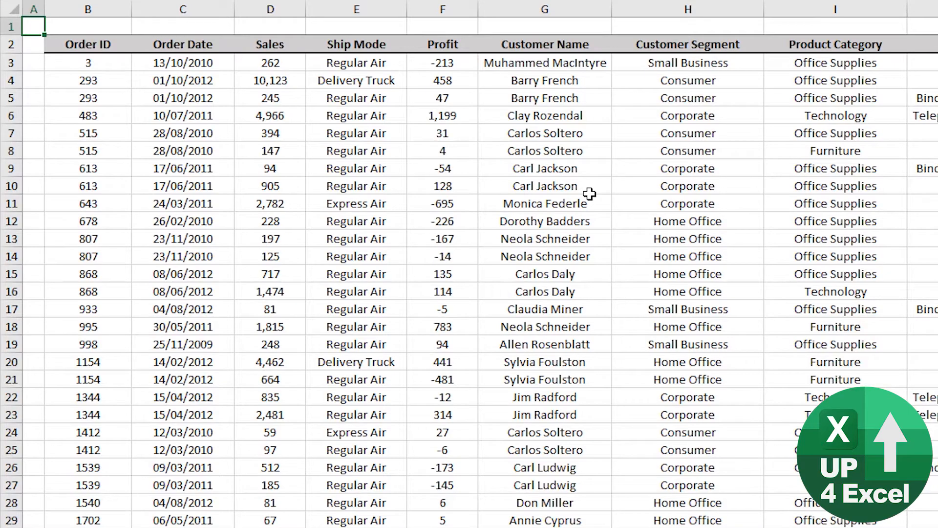
Step: Turn on filtering for the order table so its column headers get filter lists
left_click(329, 140)
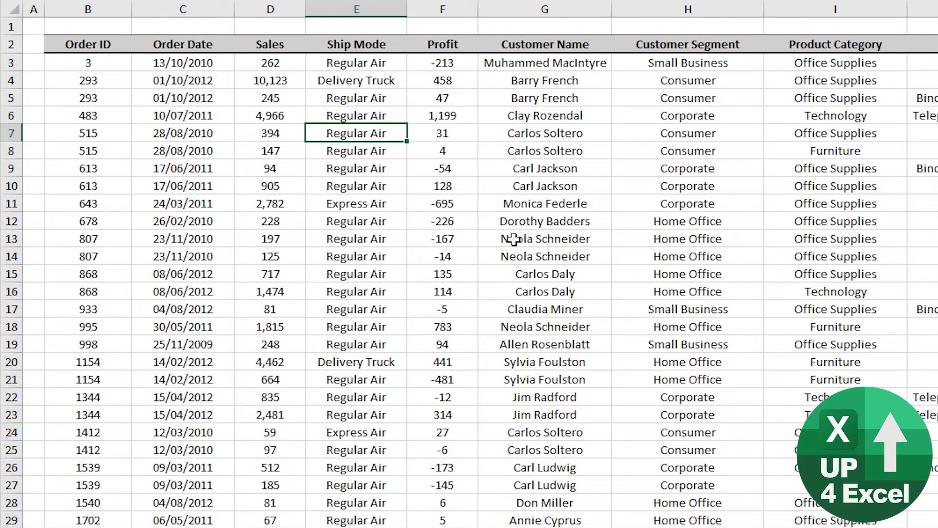
key("ctrl+shift+l")
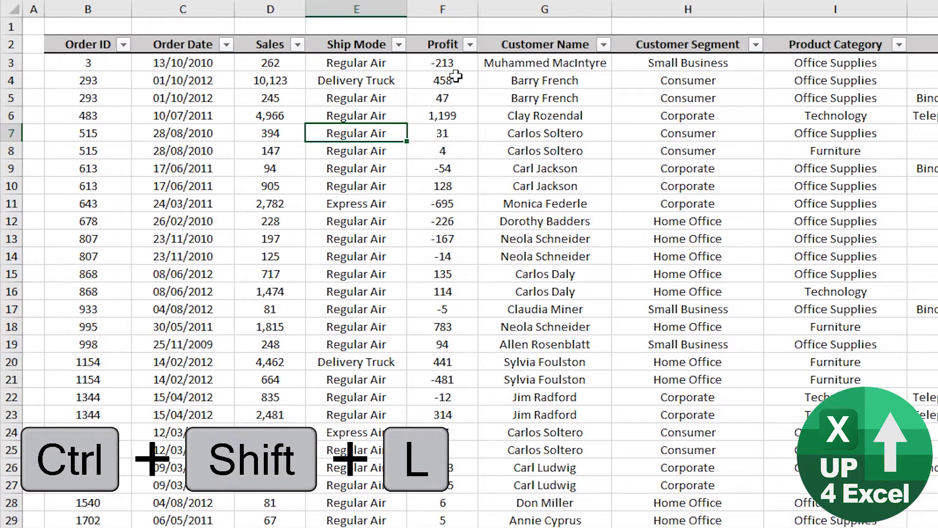
left_click(398, 45)
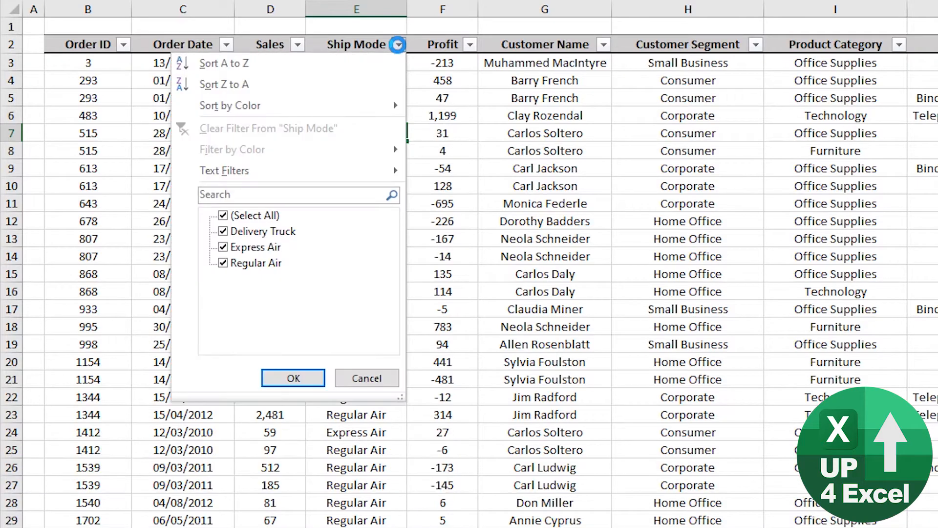
left_click(398, 45)
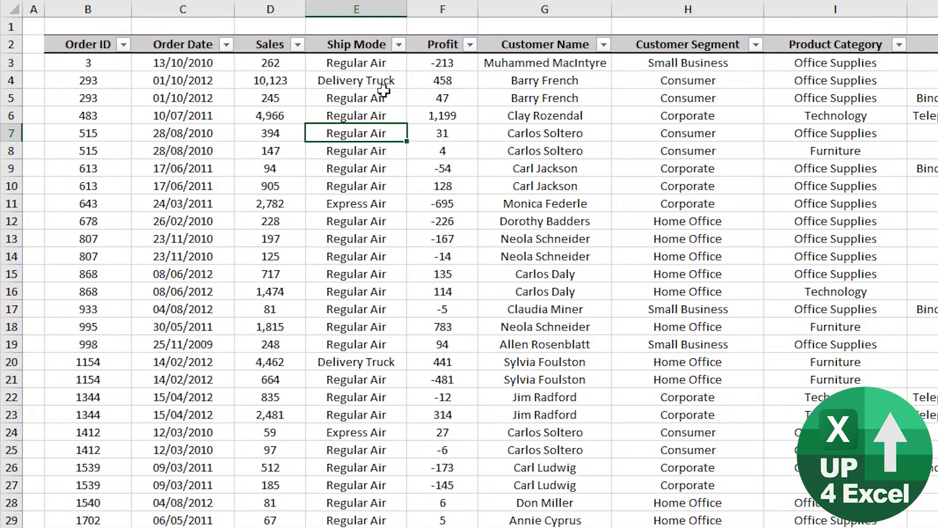
Step: Examine the Ship Mode column's filter options and values using keyboard navigation, without changing the selection
left_click(357, 43)
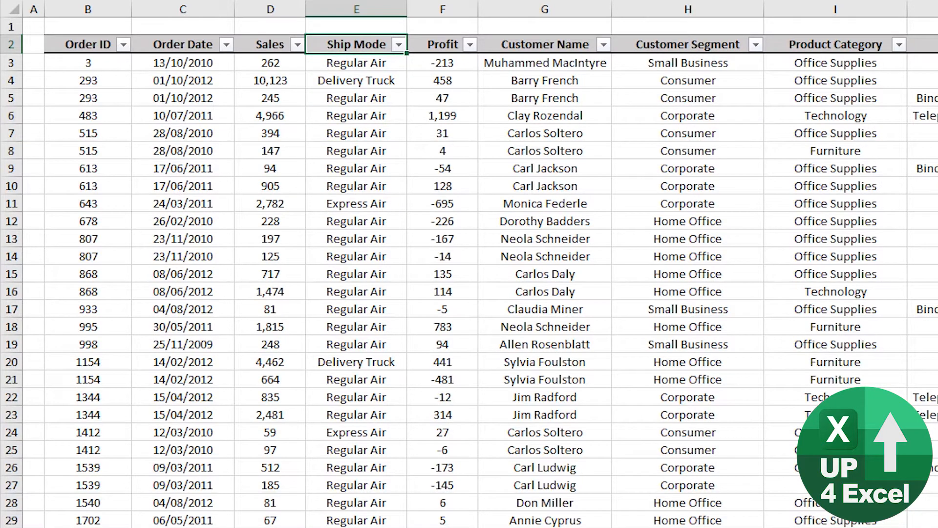
key("alt+Down")
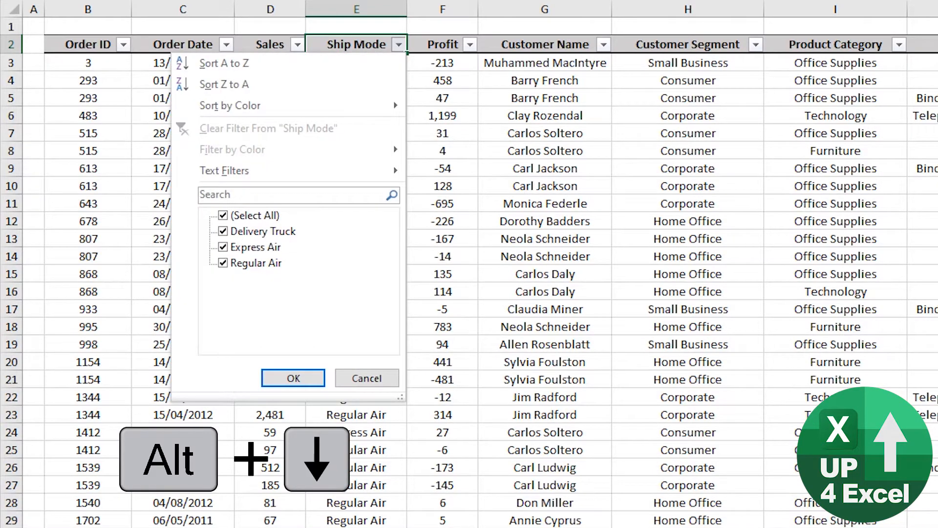
key("Down")
key("Down")
key("Down")
key("Down")
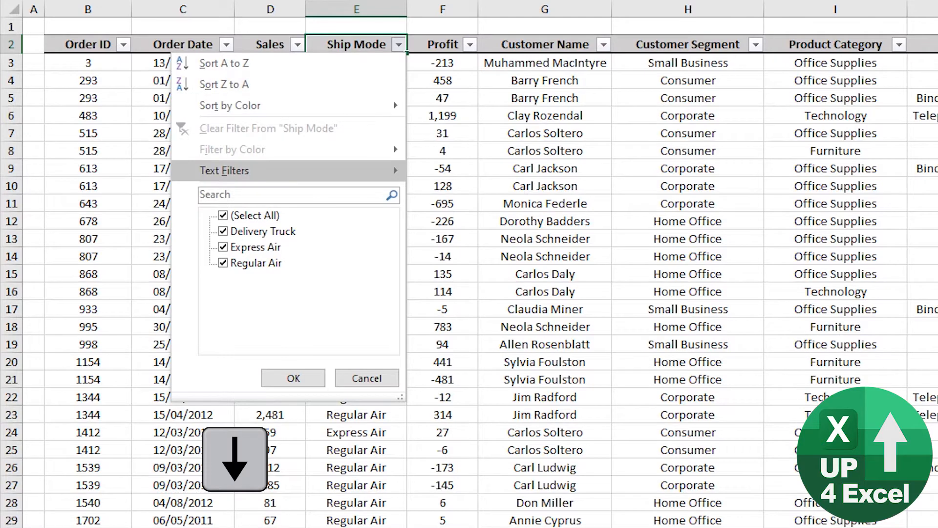
key("Right")
key("Left")
key("Down")
key("Down")
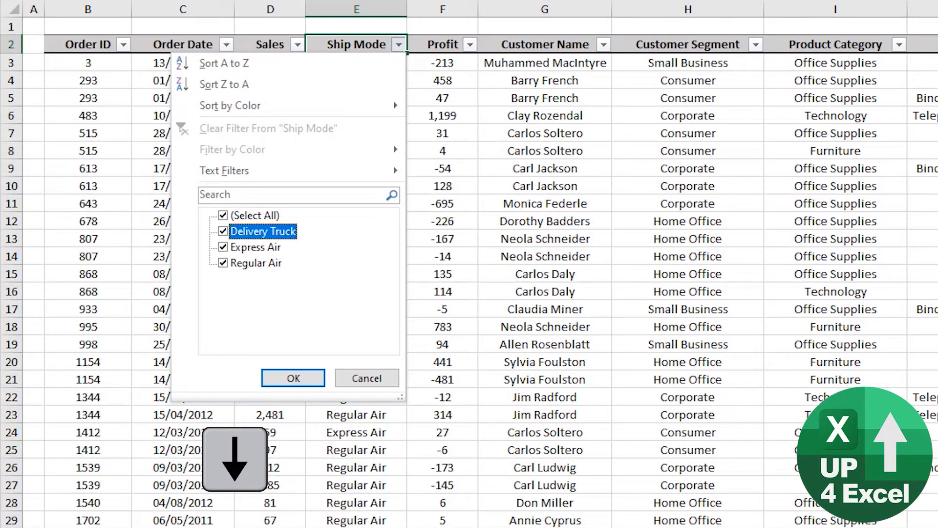
key("Return")
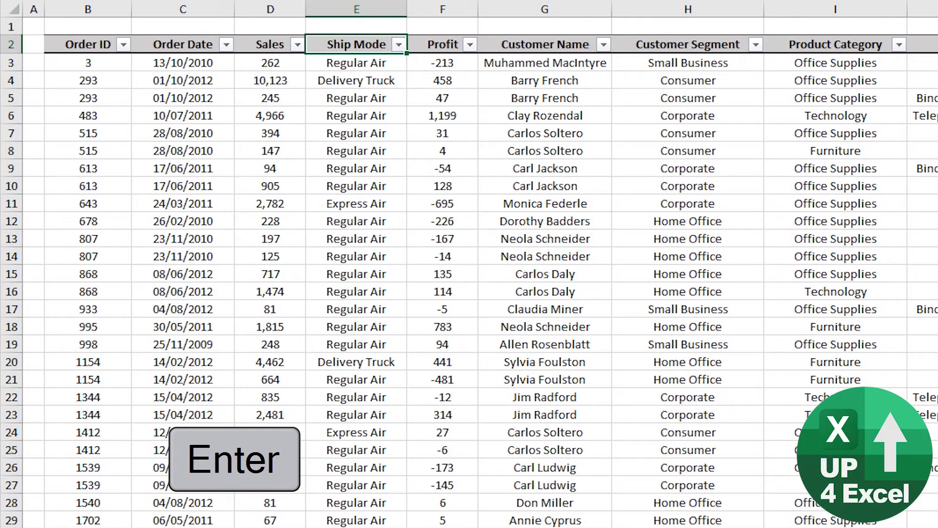
Step: Filter the Ship Mode column to show only Regular Air
left_click(399, 45)
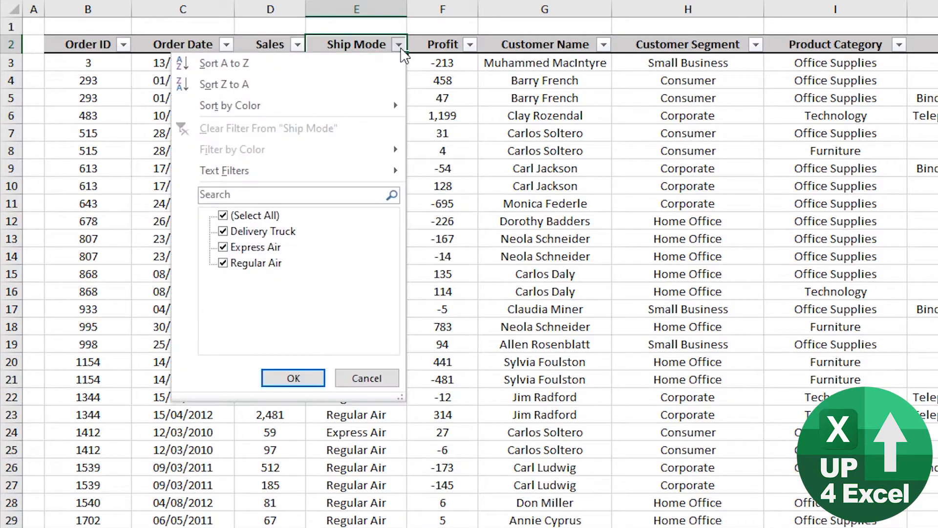
left_click(250, 216)
left_click(260, 263)
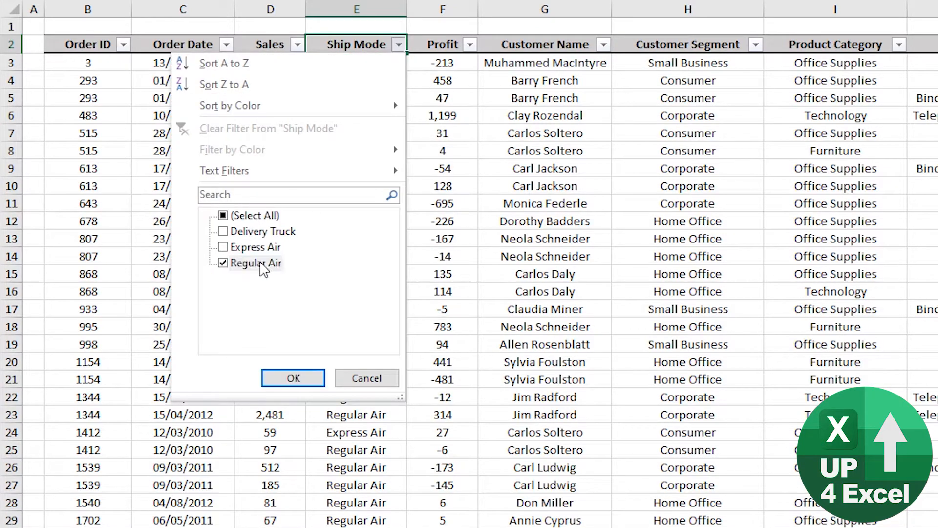
left_click(298, 378)
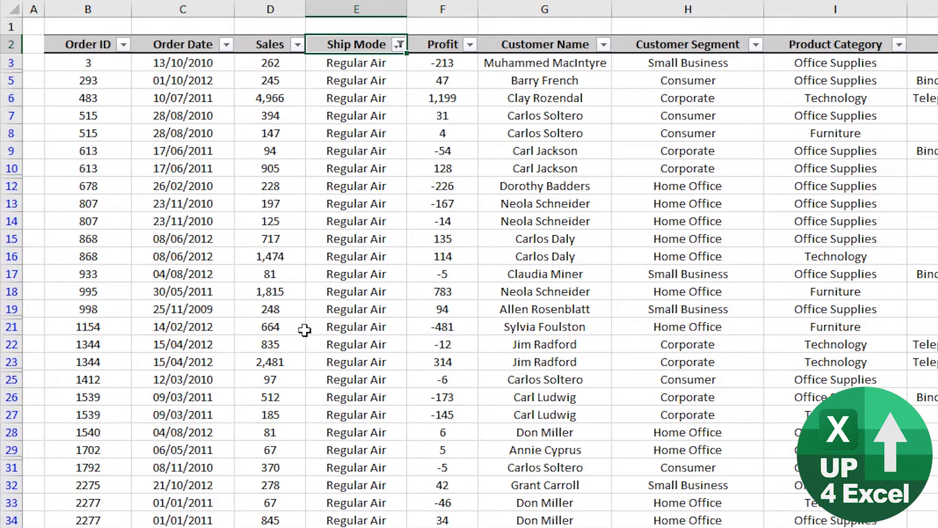
Step: Filter the Customer Name column to a single customer, the sixth name in the list
left_click(604, 44)
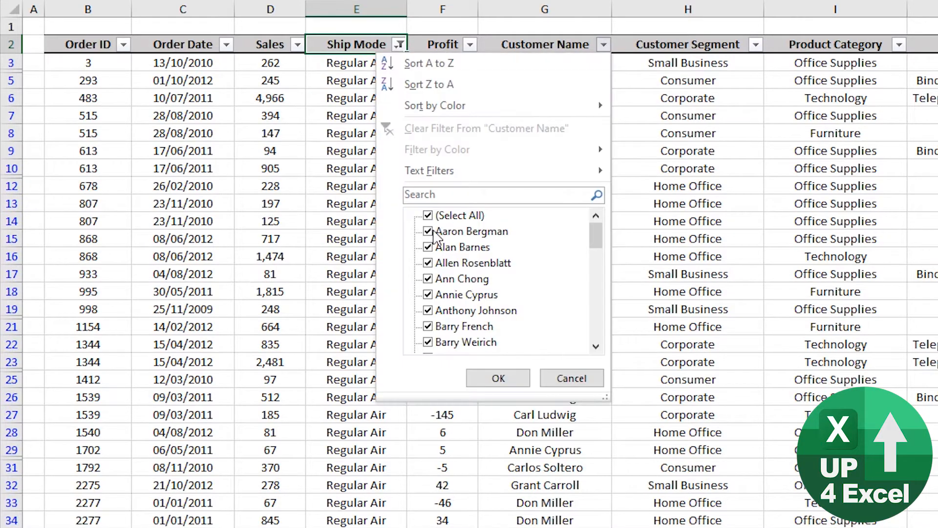
left_click(439, 216)
left_click(442, 311)
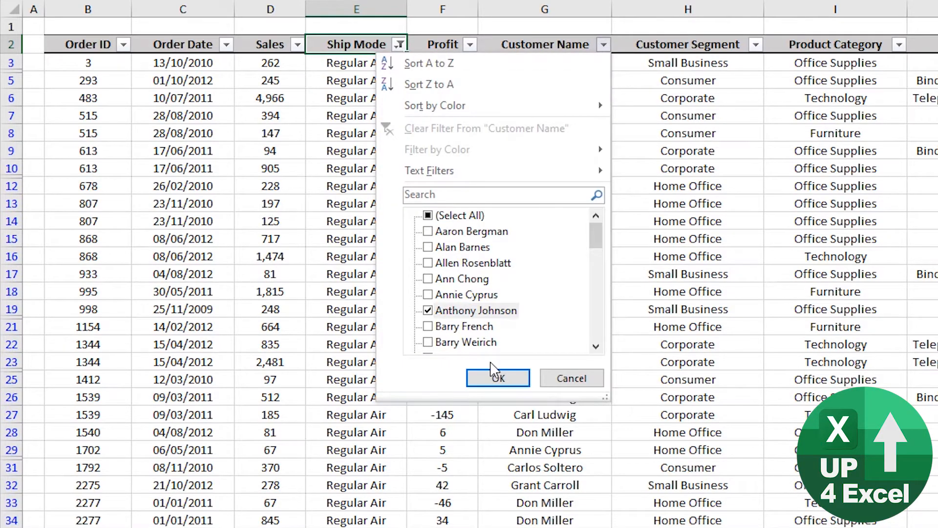
left_click(496, 378)
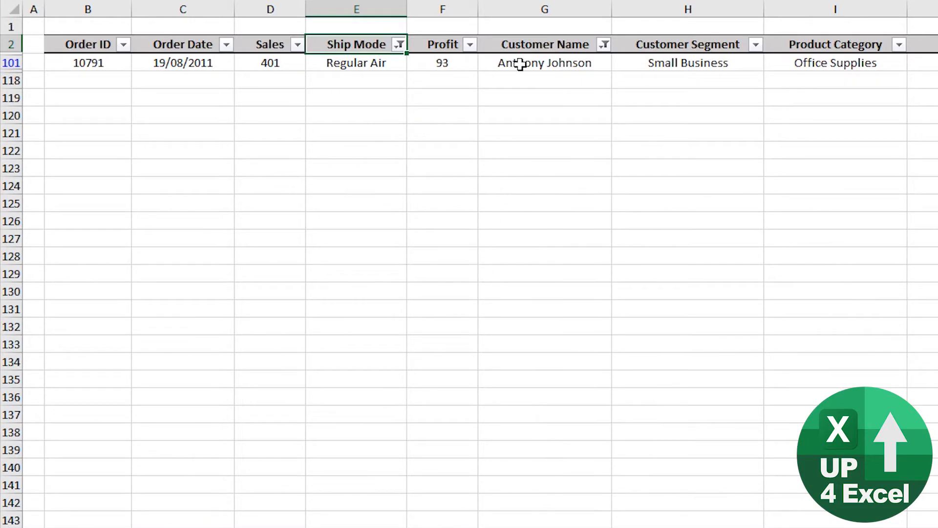
Step: Clear the filter from the Customer Name column only
left_click(520, 64)
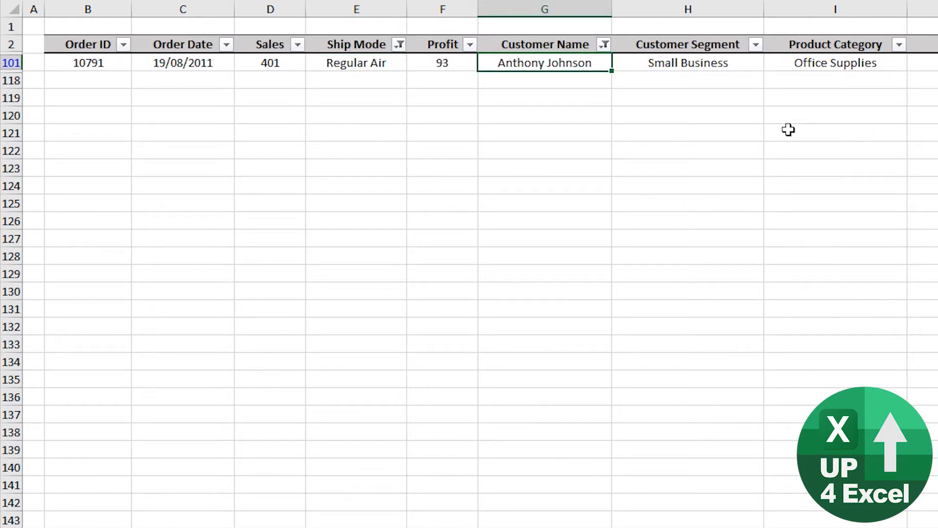
key("Up")
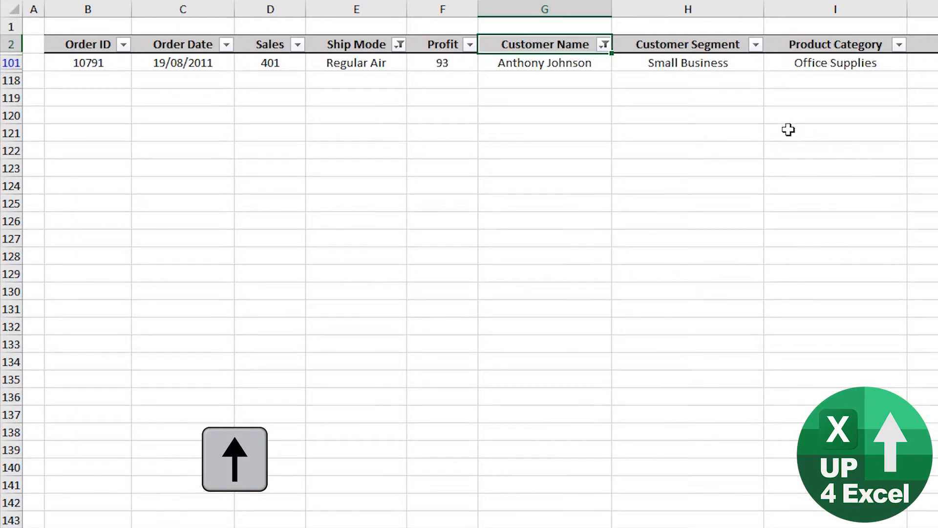
key("alt+Down")
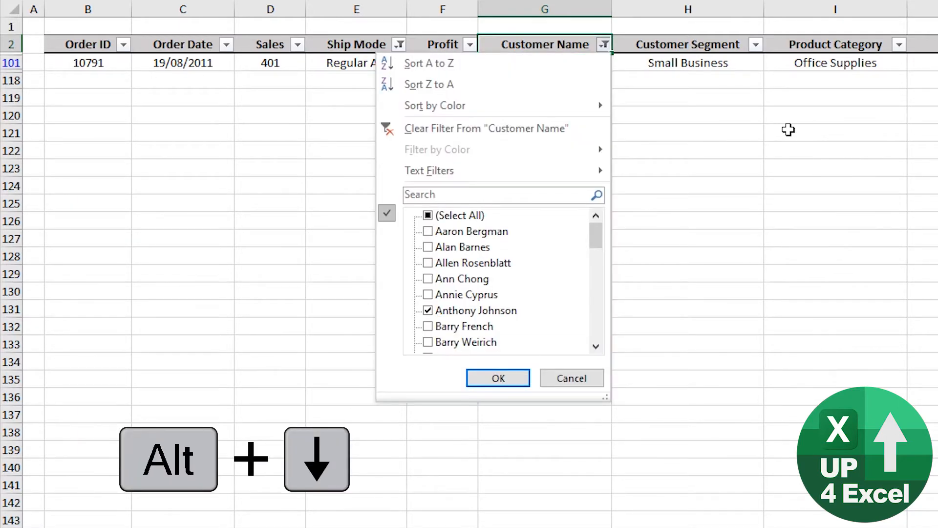
key("c")
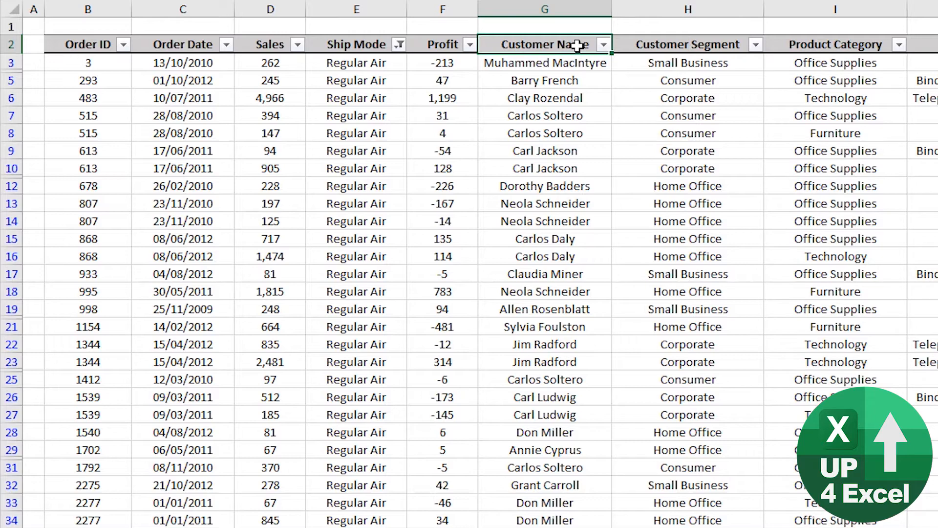
Step: Turn off filtering for the whole order table to clear every filter, and turn it back on
key("ctrl+shift+l")
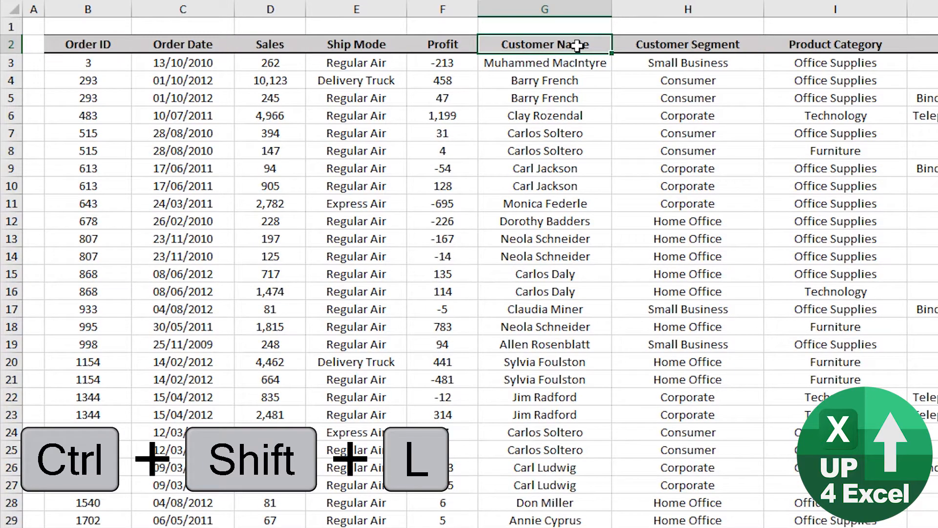
key("ctrl+shift+l")
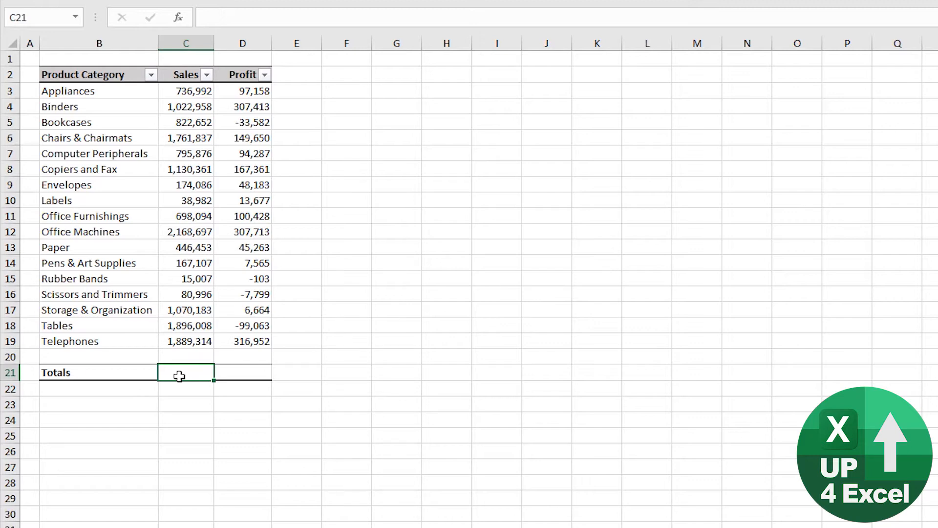
Step: Add an AutoSum total of the Sales column, =SUM(C3:C20), in cell C21 of the Totals row
key("alt+equal")
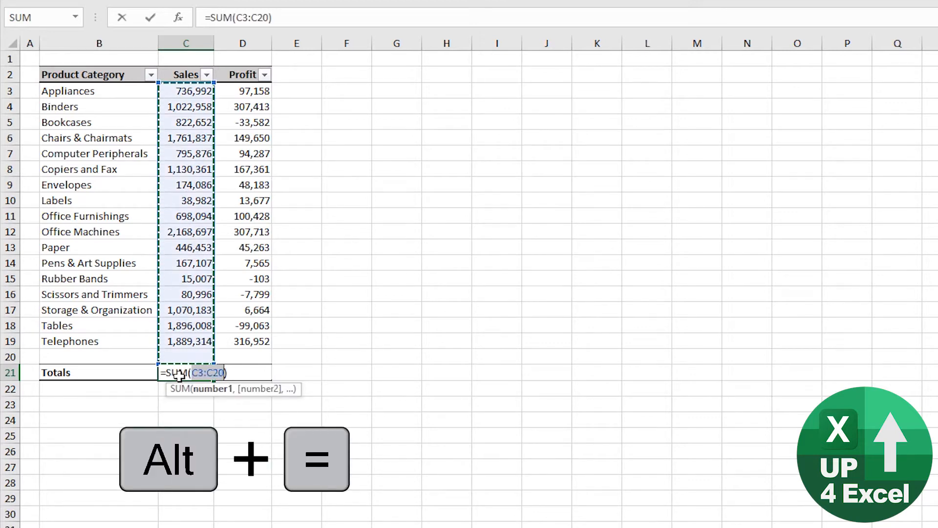
key("Return")
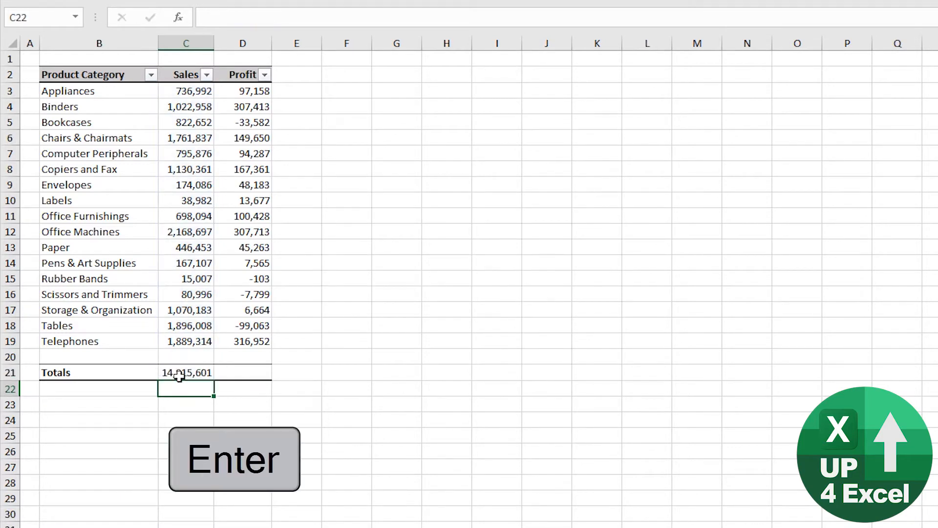
Step: Filter the Product Category column to show only Bookcases, Computer Peripherals and Envelopes
left_click(151, 75)
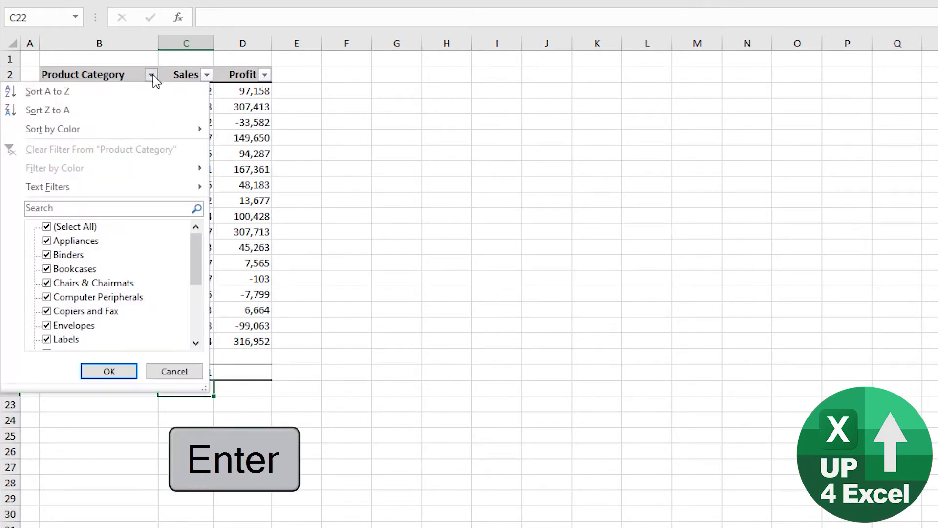
left_click(74, 227)
left_click(73, 270)
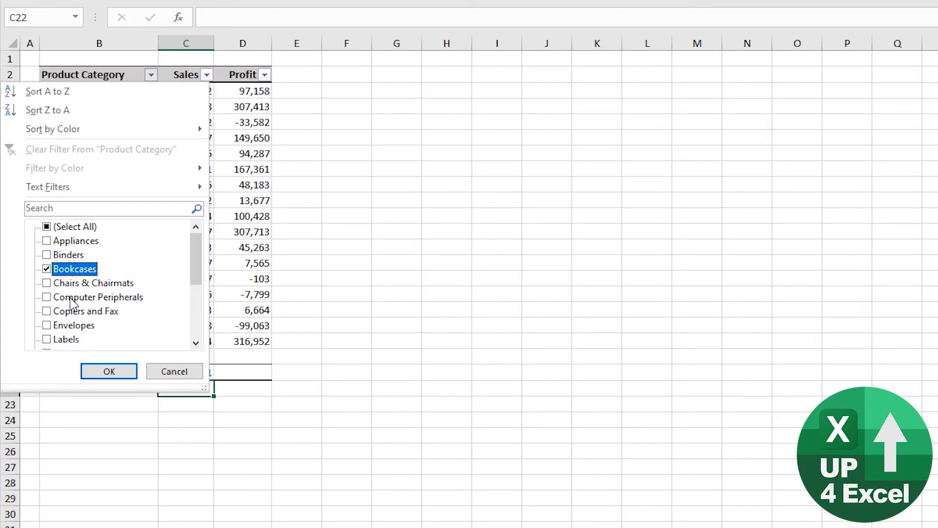
left_click(72, 297)
left_click(74, 325)
left_click(109, 371)
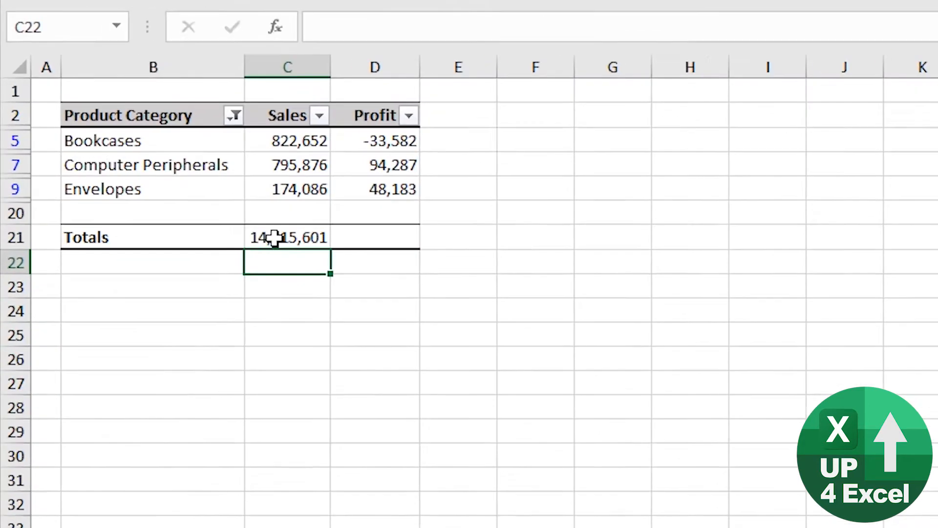
Step: Check the Sales total's formula in C21 and add an AutoSum total of the filtered Profit column, =SUBTOTAL(9,D3:D20), in D21
left_click(178, 154)
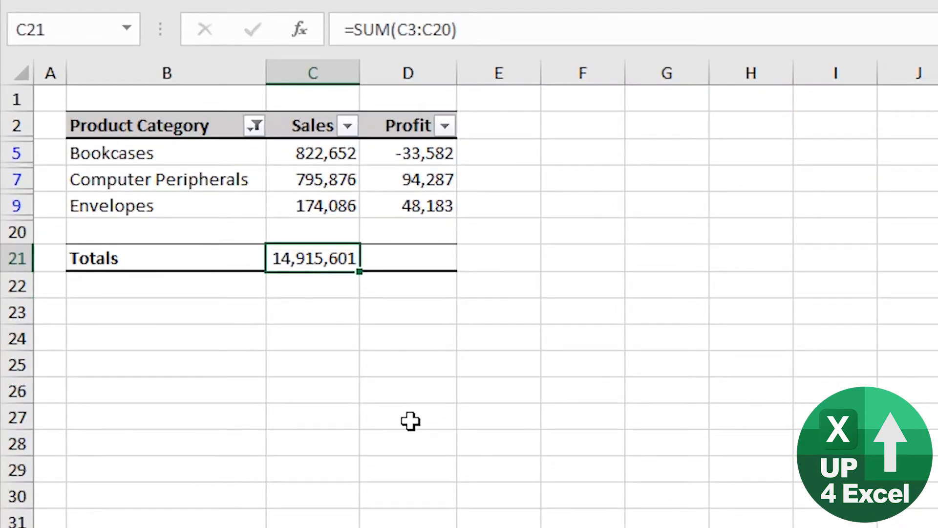
key("Right")
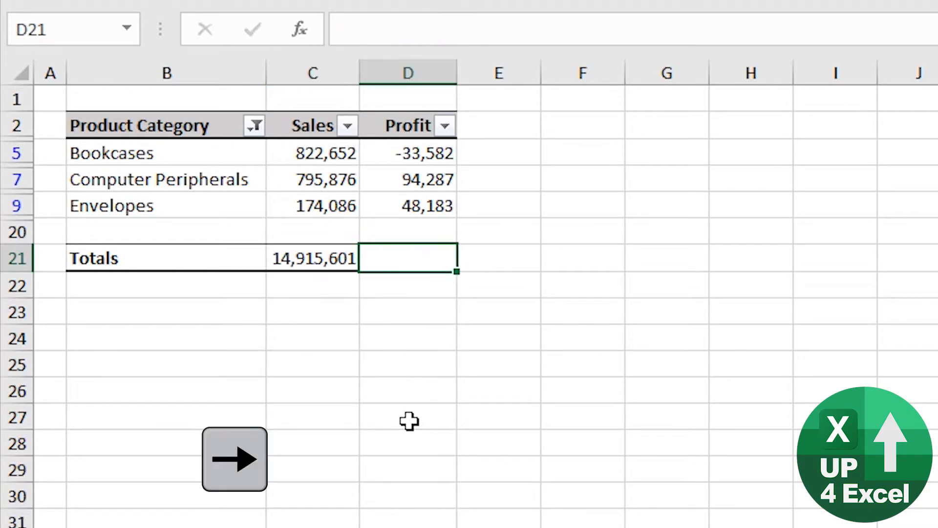
key("alt+equal")
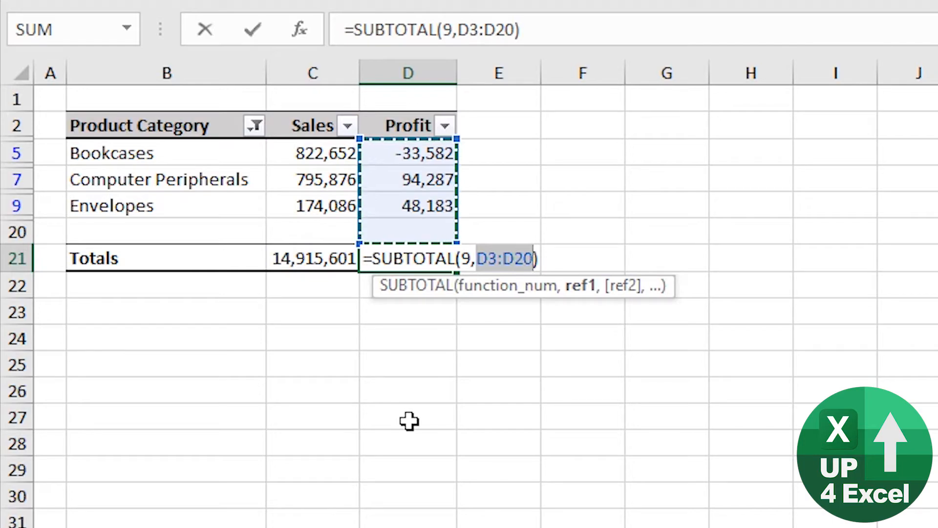
key("Return")
key("Up")
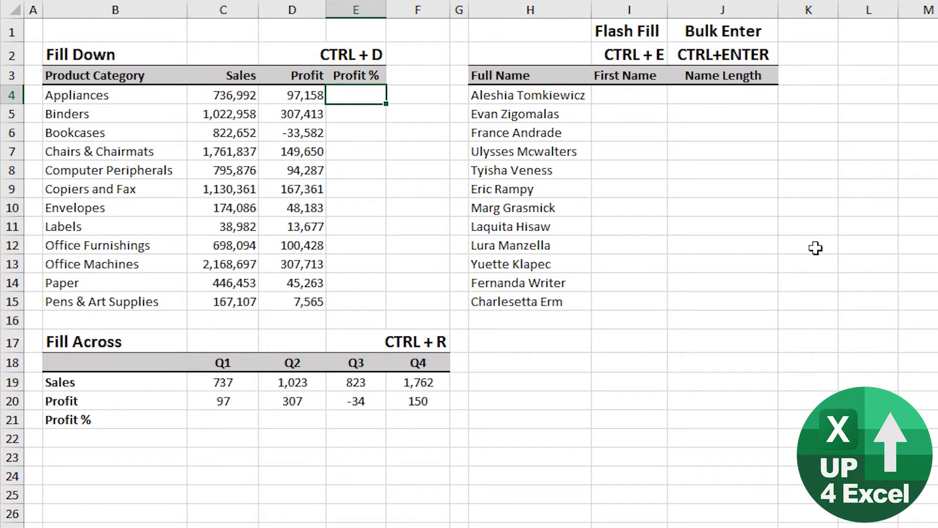
Step: Calculate the Profit % for Appliances in cell E4 with the formula =D4/C4
type("=")
key("Left")
type("/")
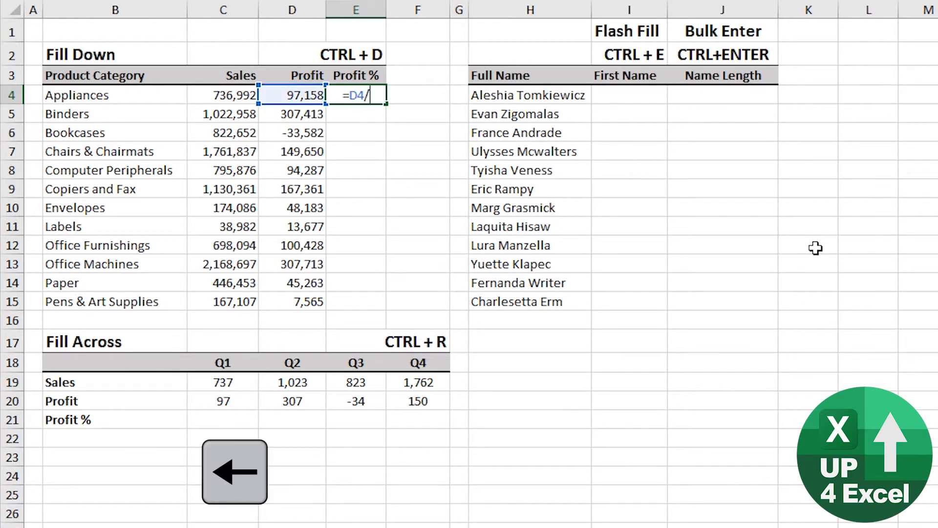
key("Left")
key("Return")
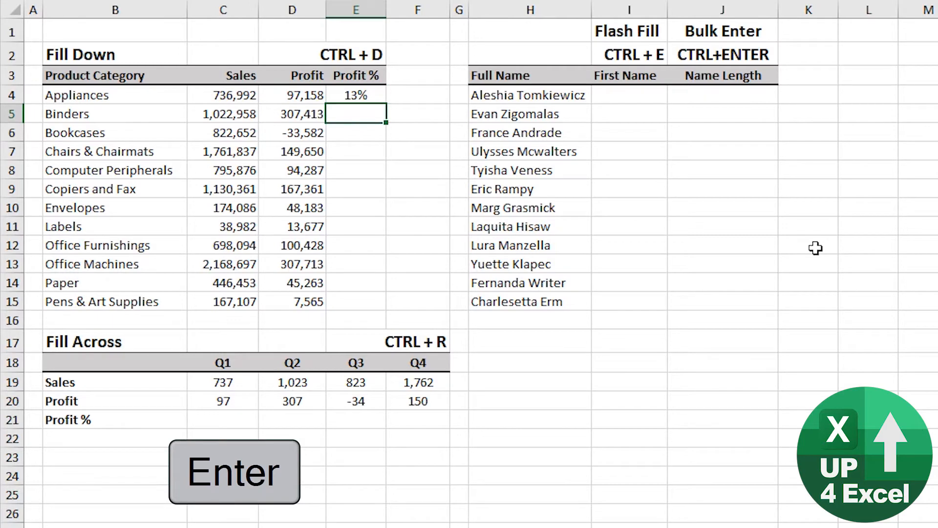
Step: Fill the Profit % formula from E4 down through E15 for all remaining product categories
key("Up")
key("shift+Down")
key("shift+Down")
key("shift+Down")
key("shift+Down")
key("shift+Down")
key("shift+Down")
key("shift+Down")
key("shift+Down")
key("shift+Down")
key("shift+Down")
key("shift+Down")
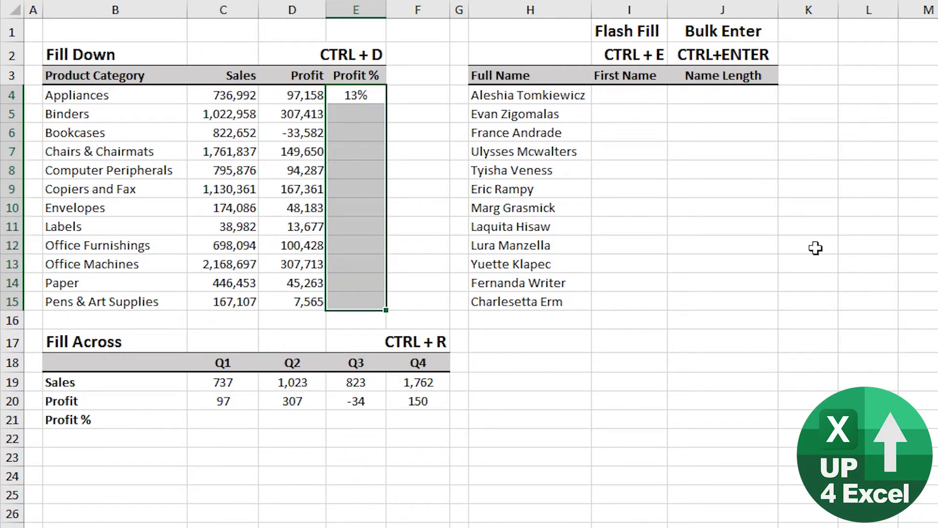
key("ctrl+d")
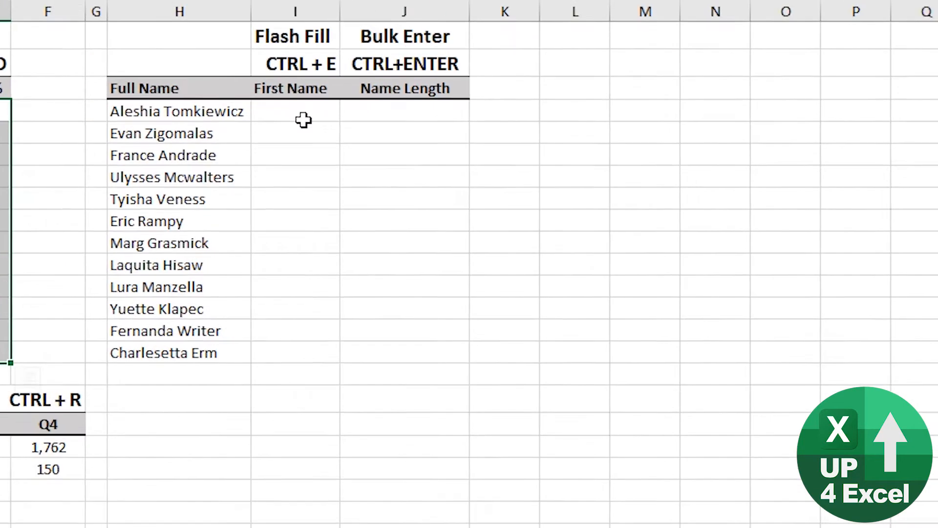
Step: Enter the first person's first name in I4 and Flash Fill the rest of the First Name column from I5
left_click(303, 117)
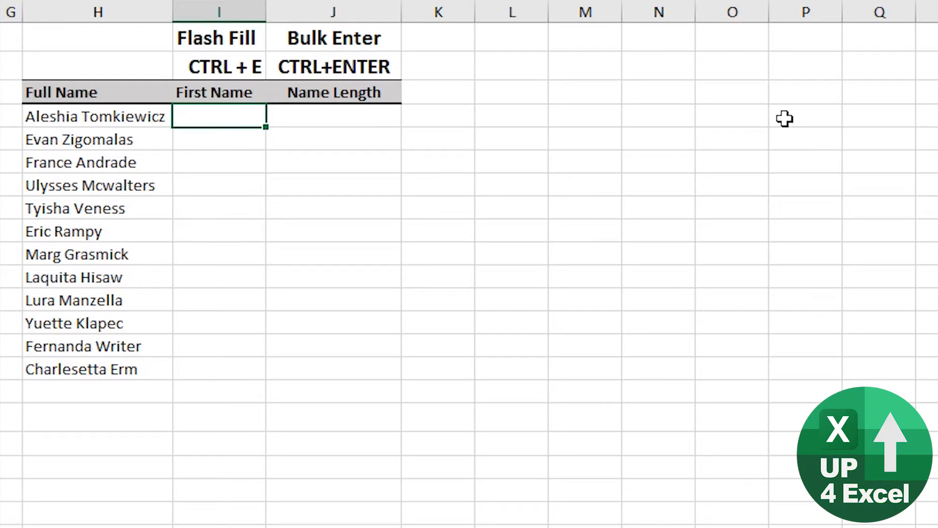
type("Aleshia")
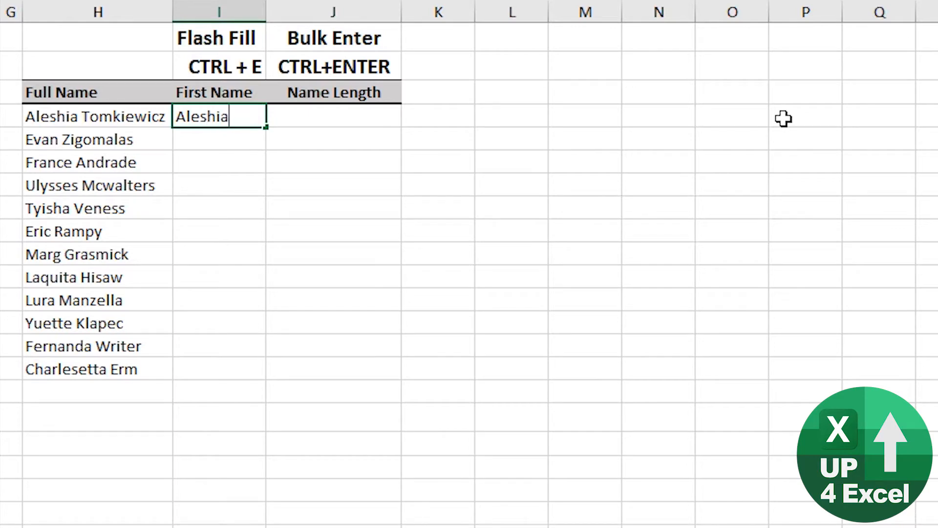
key("Return")
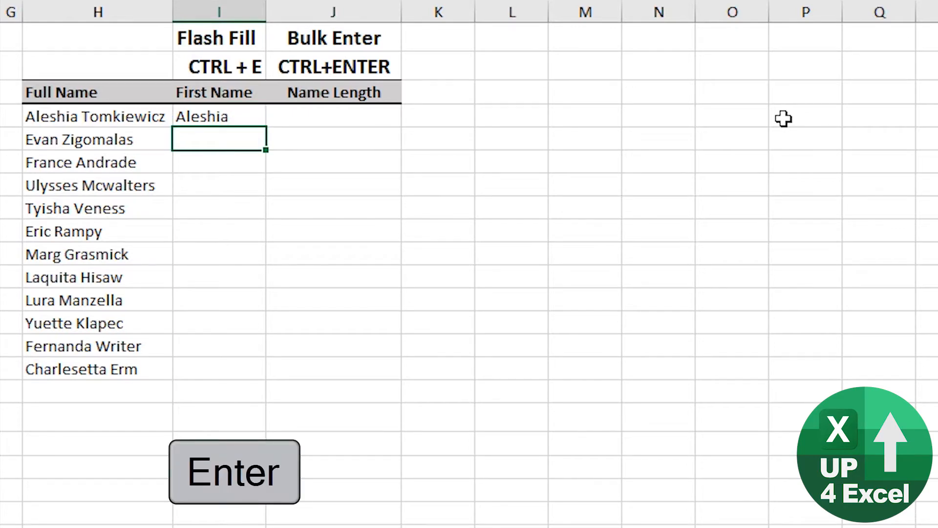
key("ctrl+e")
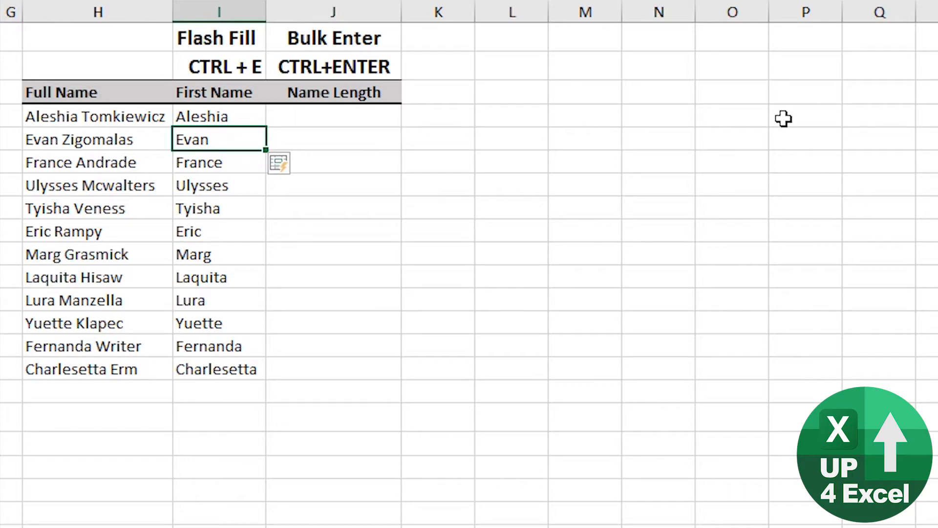
Step: Bulk-enter the formula =len(I4) into all Name Length cells J4:J15 at once
key("Right")
key("Up")
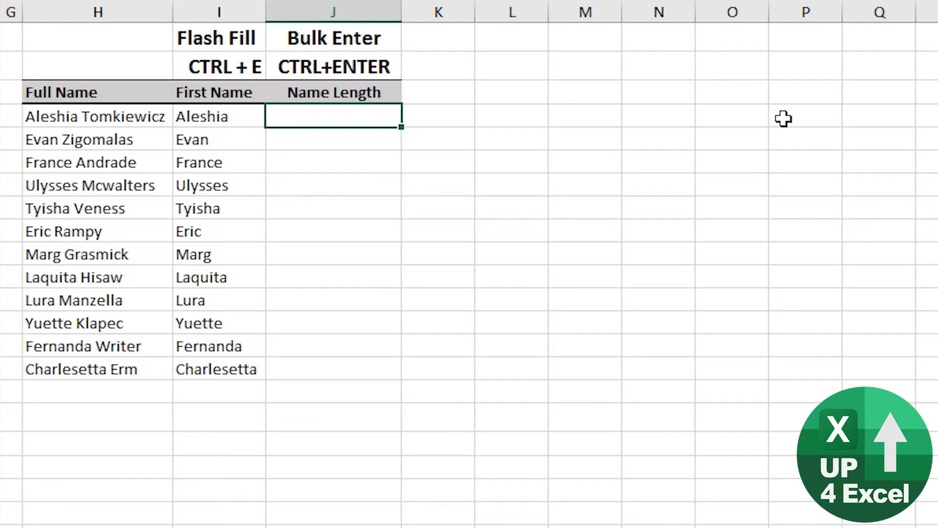
key("shift+Down")
key("shift+Down")
key("shift+Down")
key("shift+Down")
key("shift+Down")
key("shift+Down")
key("shift+Down")
key("shift+Down")
key("shift+Down")
key("shift+Down")
key("shift+Down")
key("shift+Down")
key("shift+Up")
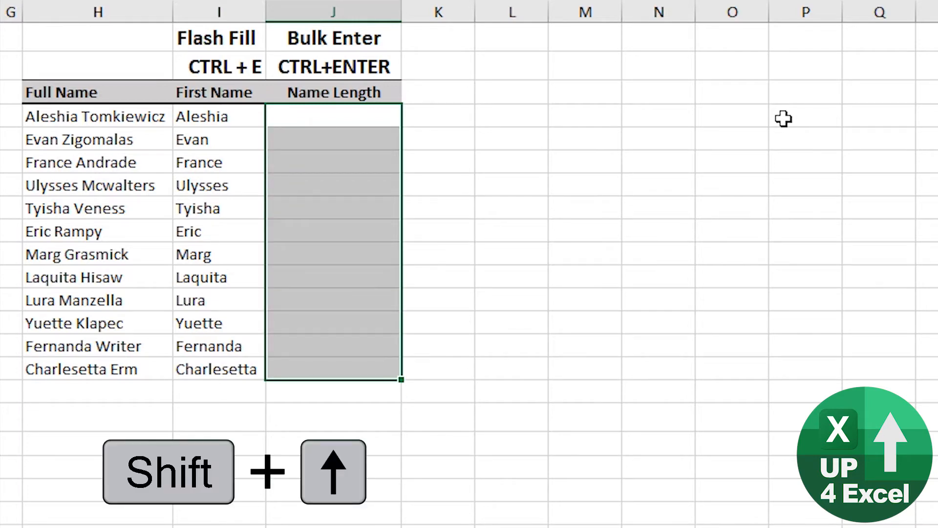
type("=len(")
key("Left")
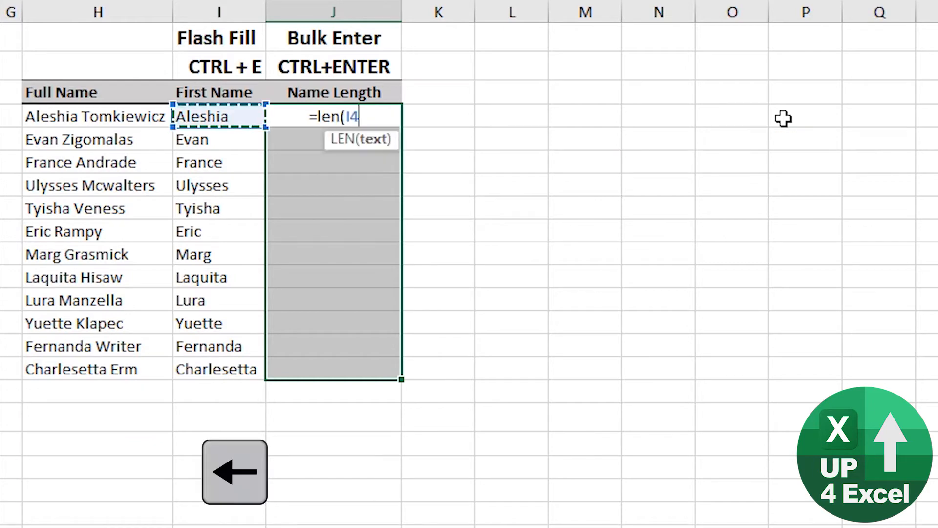
type(")")
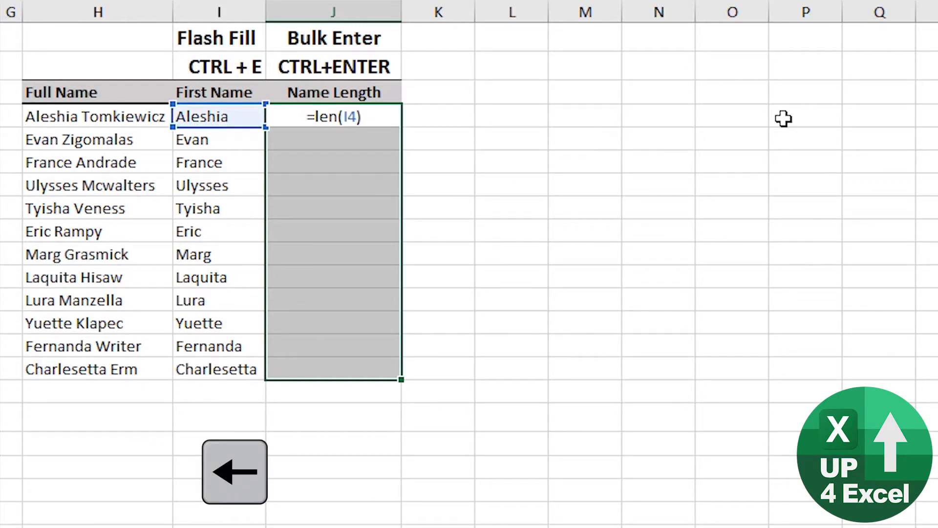
key("ctrl+Return")
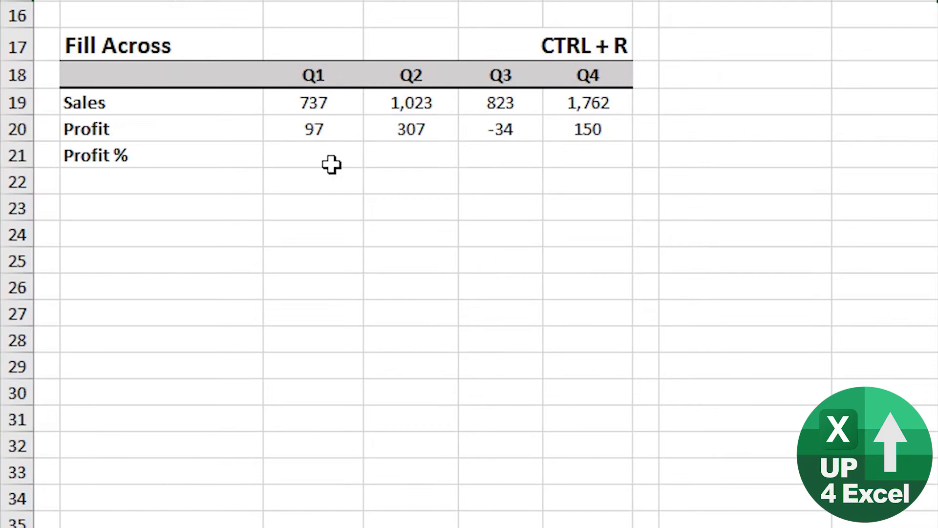
Step: Calculate the Q1 Profit % in cell C21 of the Fill Across table with the formula =C20/C19
left_click(321, 154)
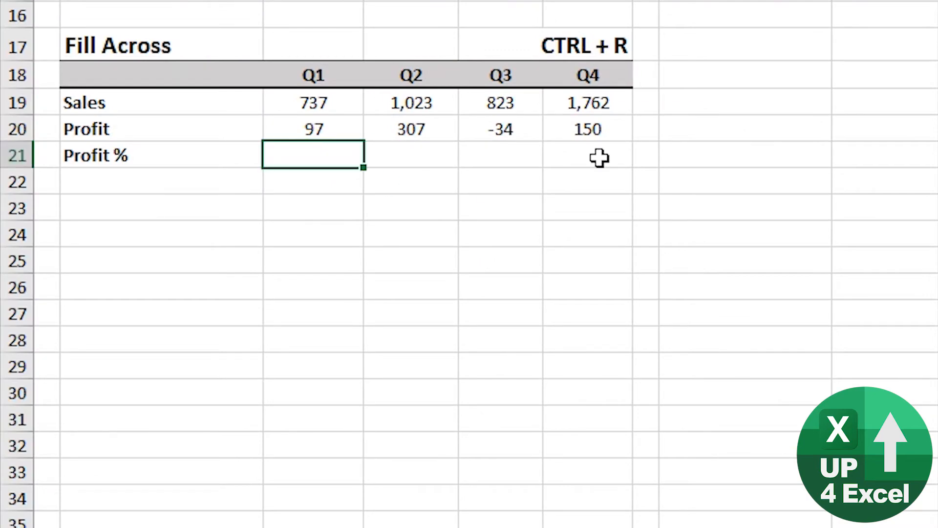
type("=")
key("Up")
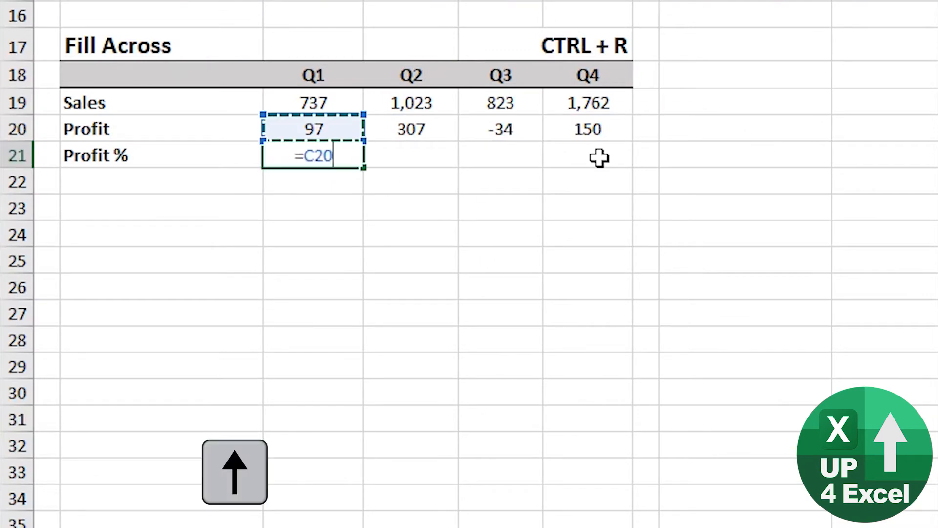
type("/")
key("Up")
Step: Fill the Profit % formula from C21 across to F21 for Q2 through Q4
key("Up")
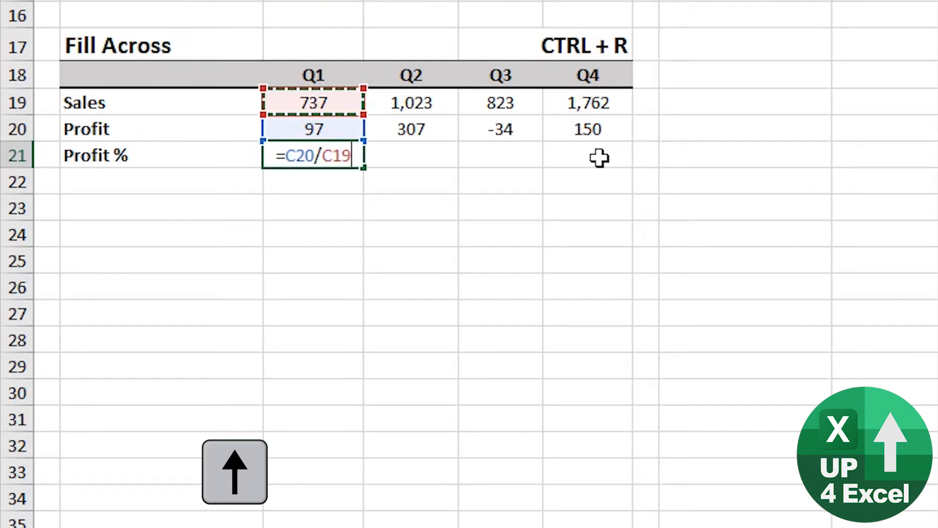
key("Return")
key("Up")
key("shift+Right")
key("shift+Right")
key("shift+Right")
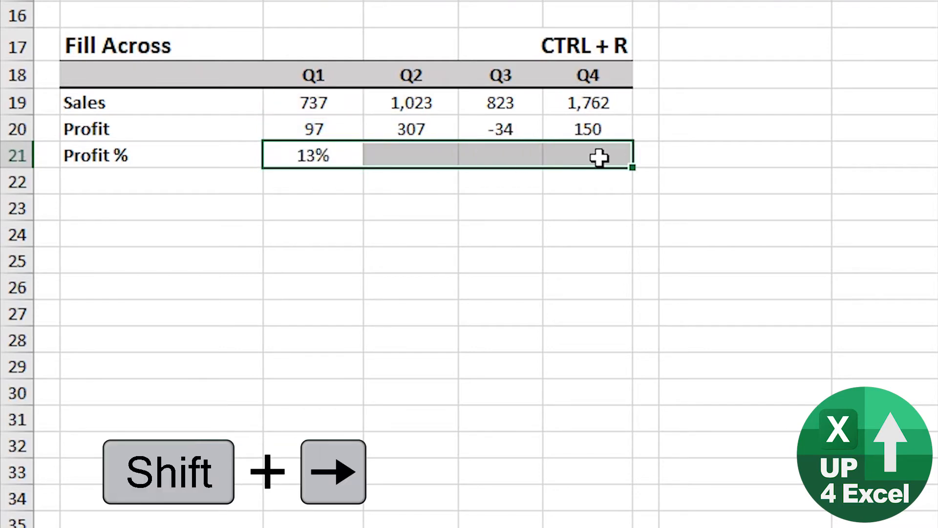
key("ctrl+r")
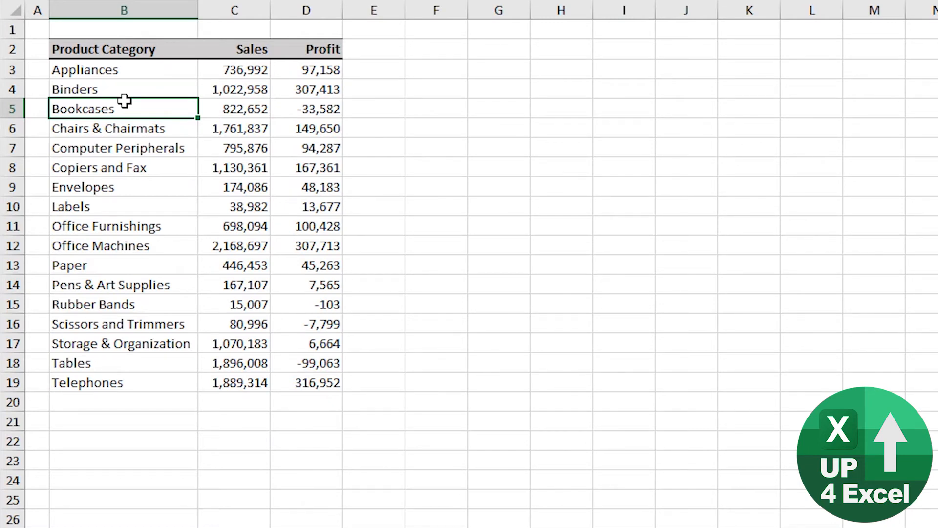
Step: Jump the active cell around the product table's corners, from B2 to D2, D19, B19 and back to B2
key("ctrl+Up")
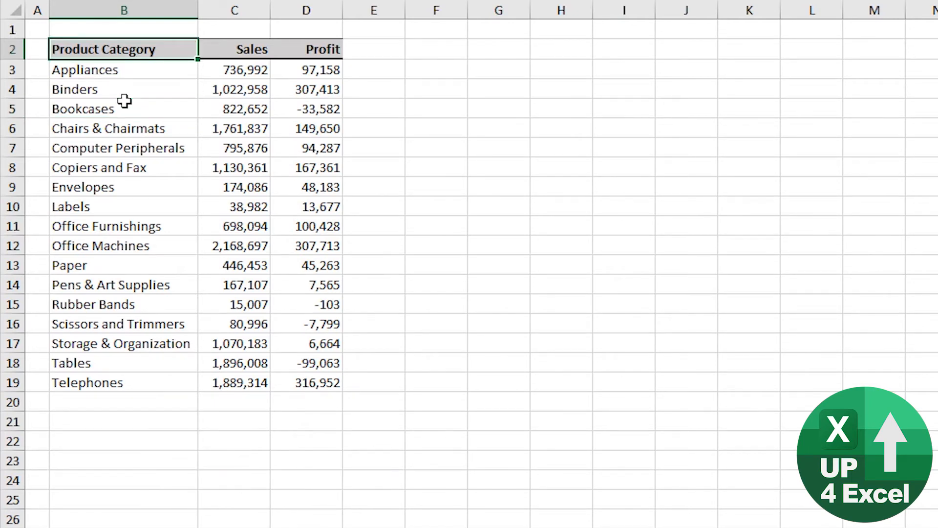
key("ctrl+Right")
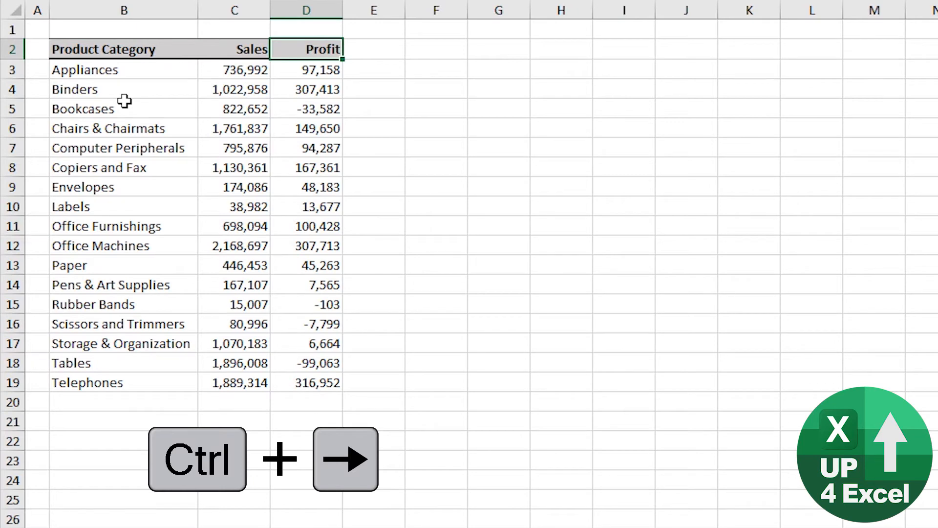
key("ctrl+Down")
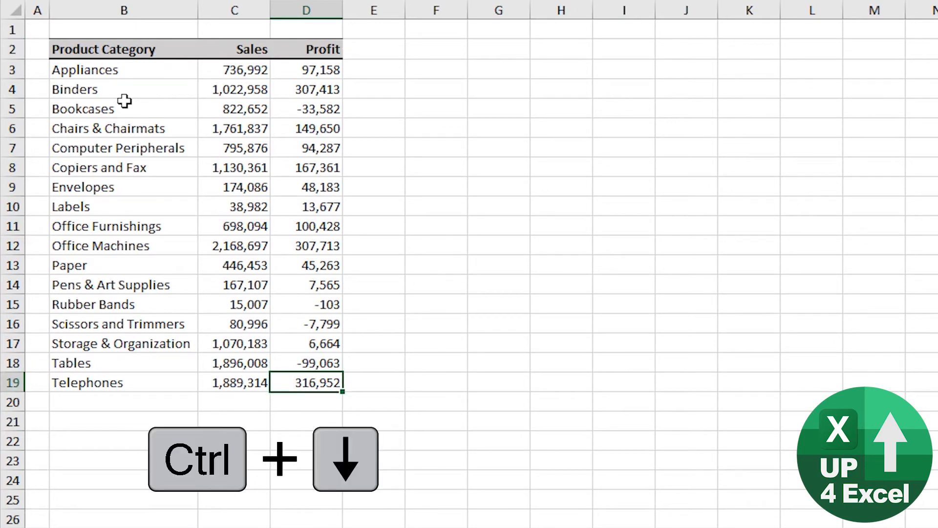
key("ctrl+Left")
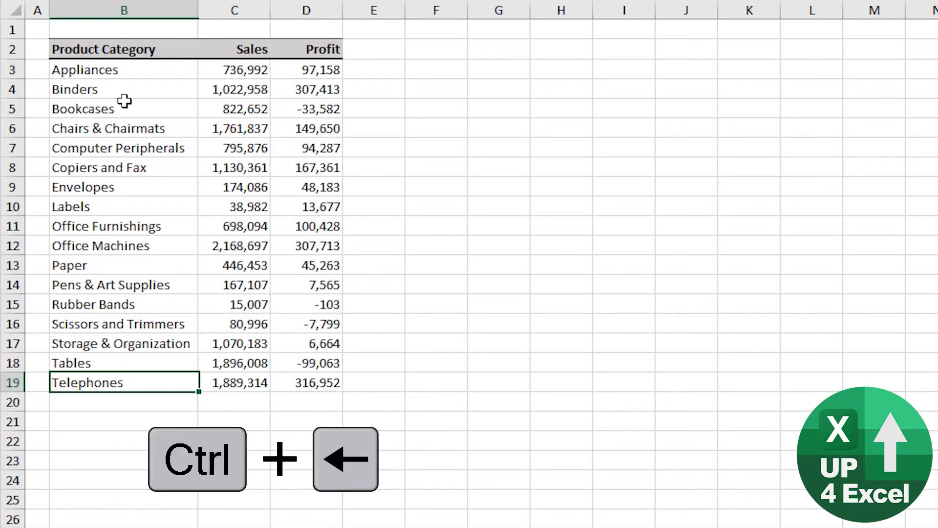
key("ctrl+Up")
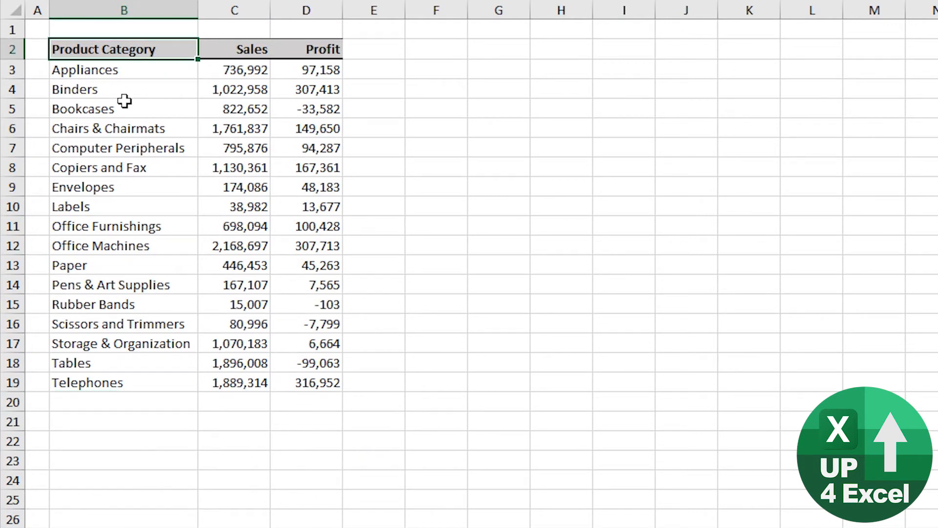
Step: Extend the selection from B2 across the header row and down to the whole table B2:D19, and shrink it back to B2
key("ctrl+shift+Right")
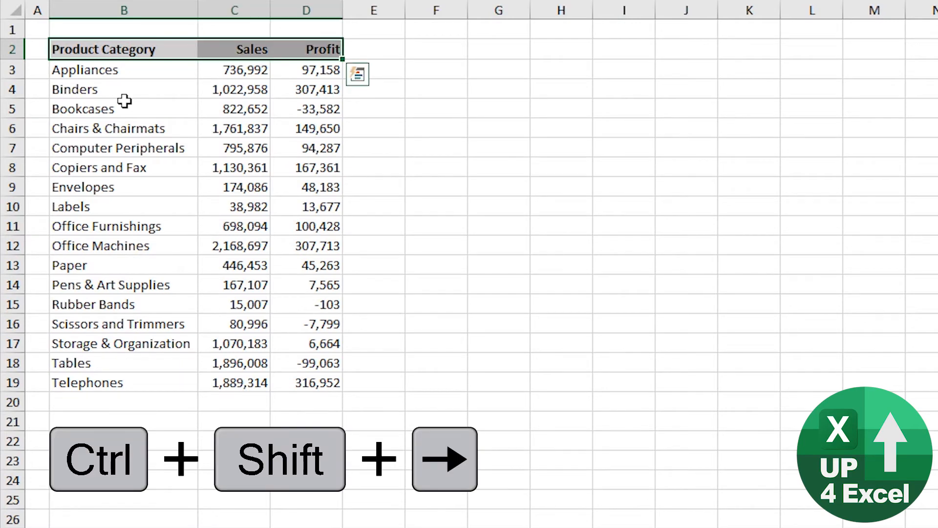
key("ctrl+shift+Down")
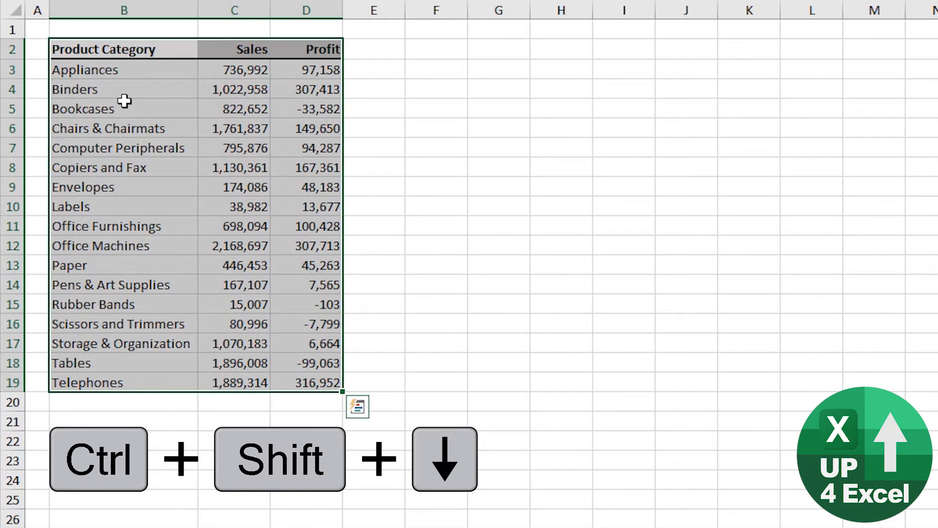
key("ctrl+shift+Left")
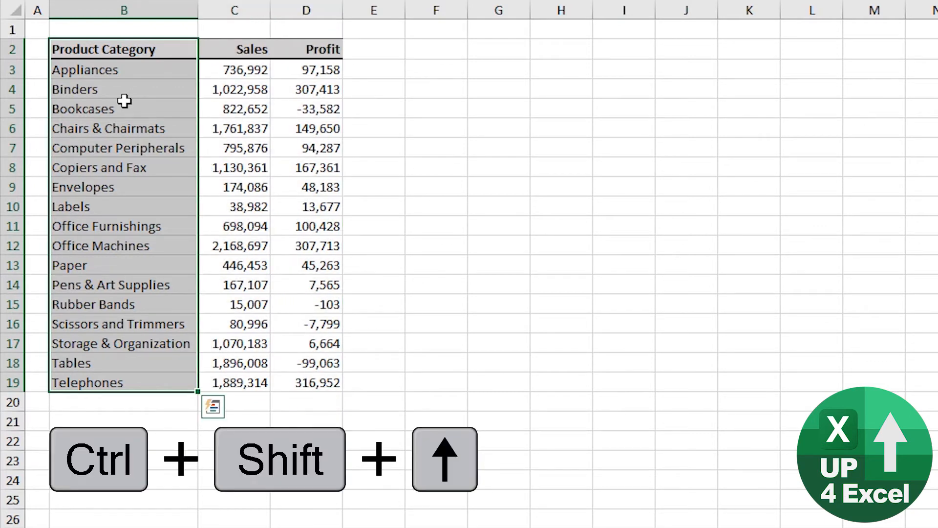
key("ctrl+shift+Up")
Step: Move to an empty cell beyond the table in row 2 and jump to the last column of the sheet
key("Right")
key("Right")
key("Right")
key("Right")
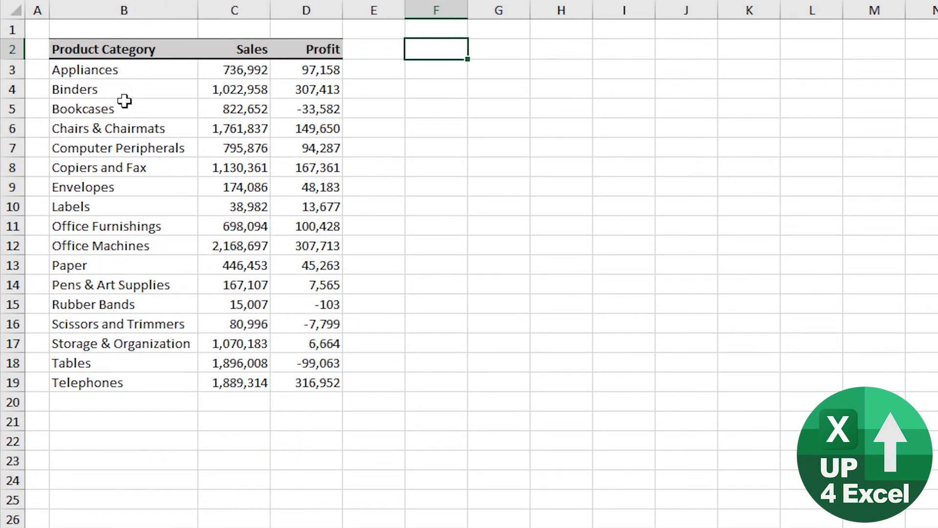
key("ctrl+Right")
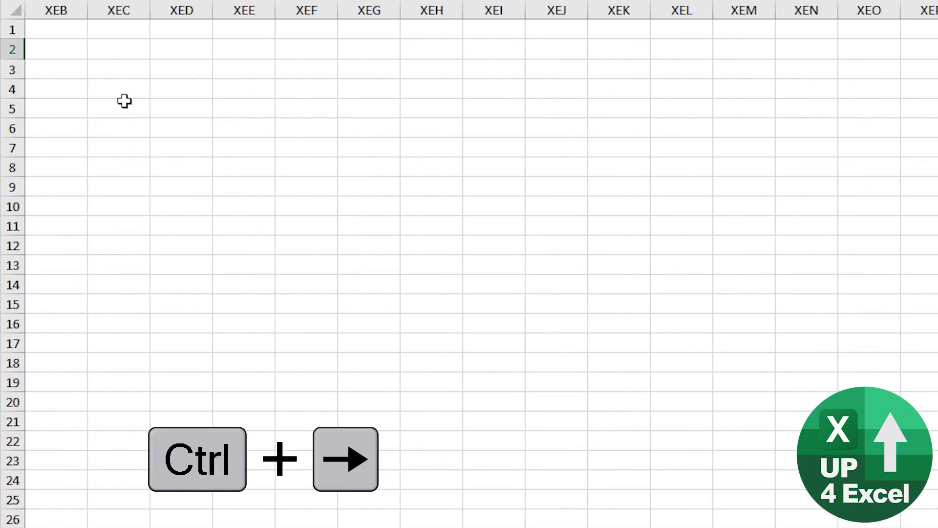
Step: Jump from the last column back to D2, down to D19 and the sheet's last row, and return through D19 and D2 to B2
key("ctrl+Left")
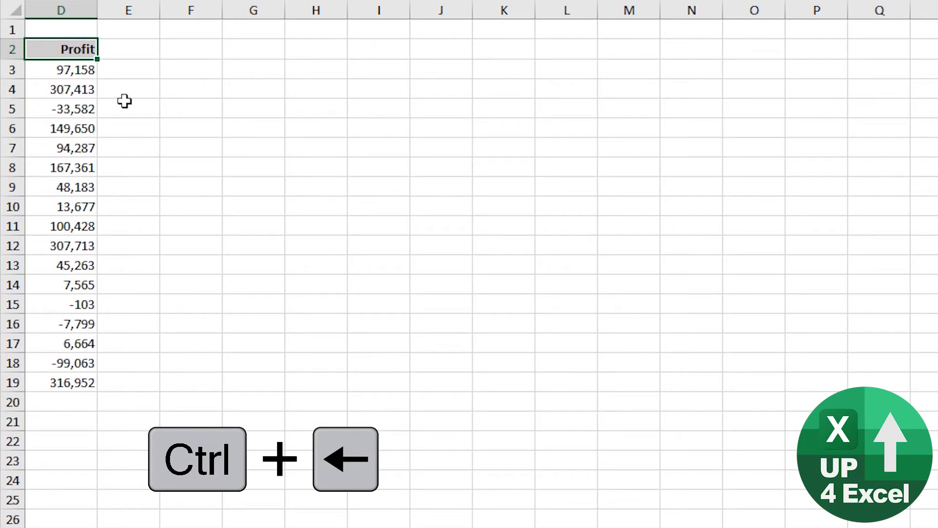
key("ctrl+Down")
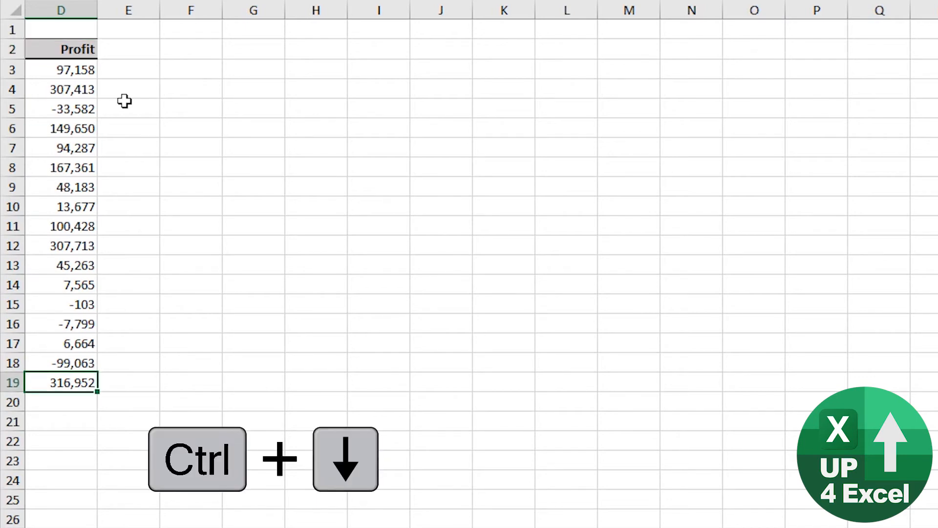
key("ctrl+Down")
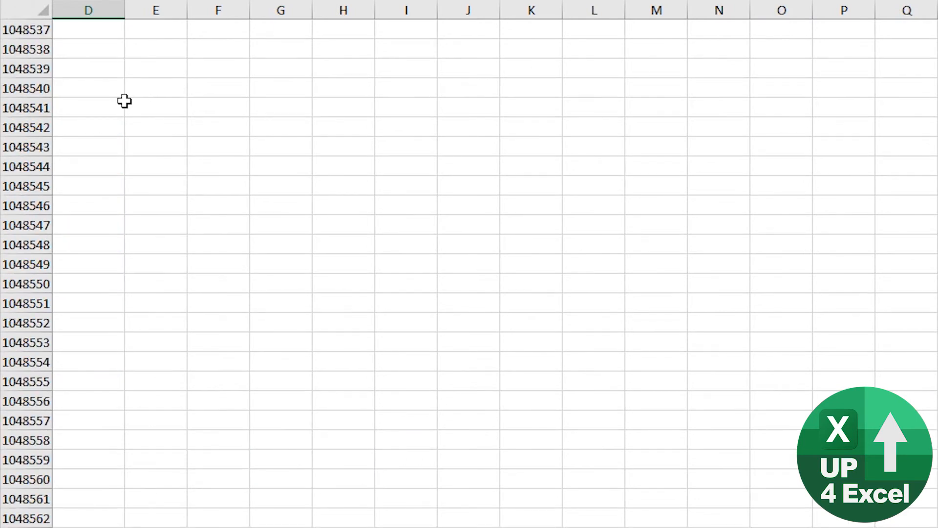
key("ctrl+Up")
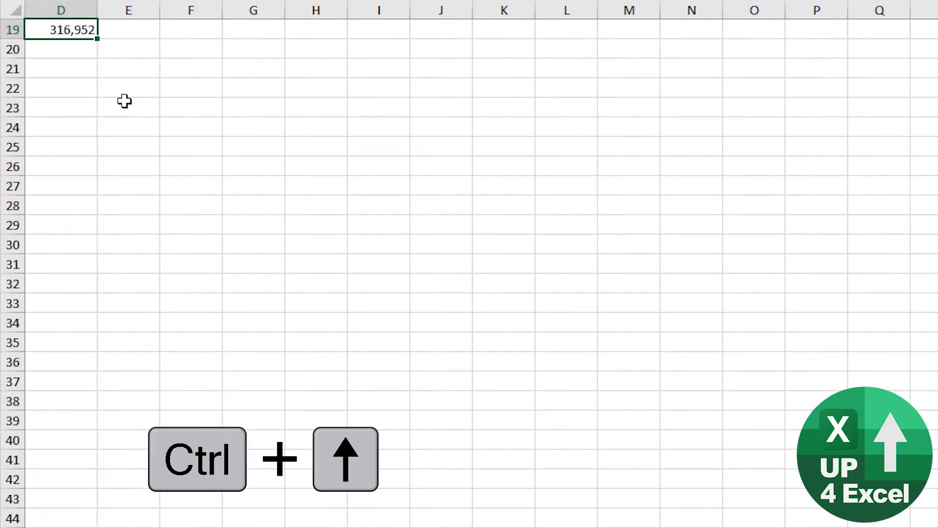
key("ctrl+Up")
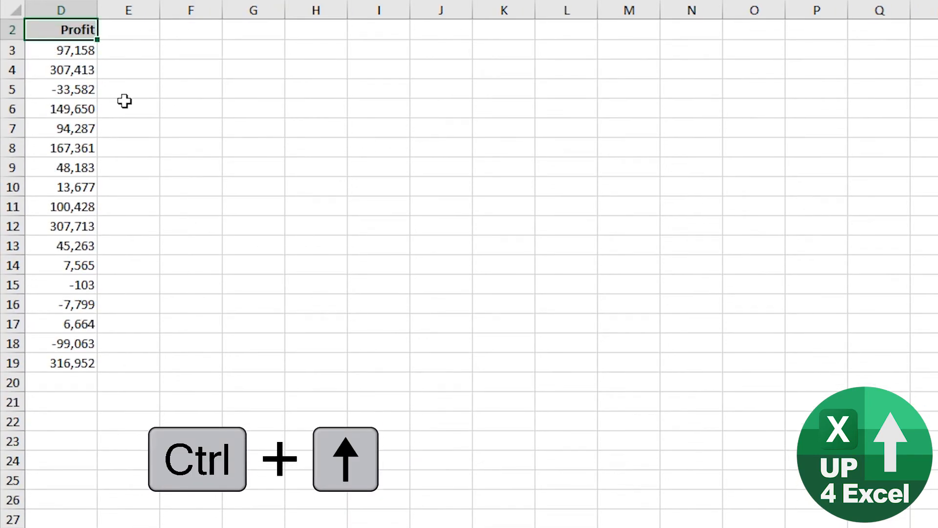
key("ctrl+Left")
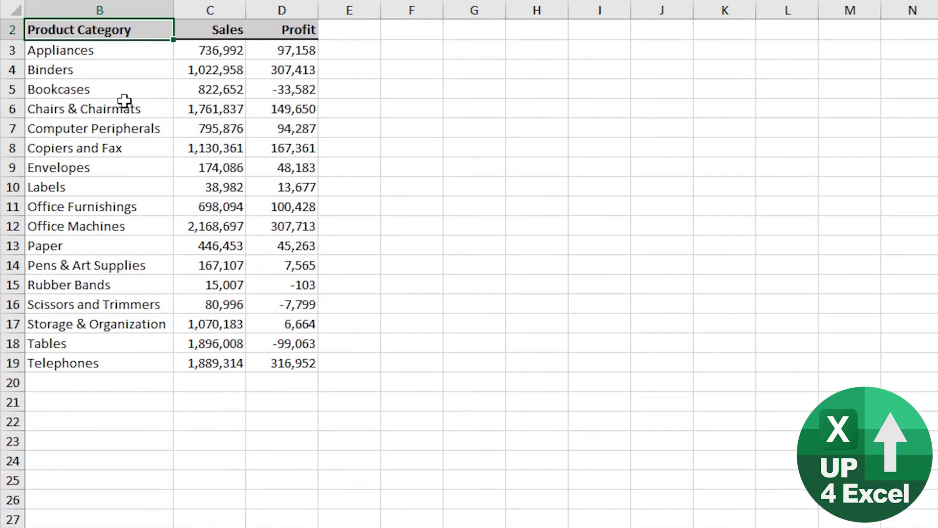
Step: Move to cell A1, jump to the last used cell D19, and extend the selection back to A1
key("ctrl+Home")
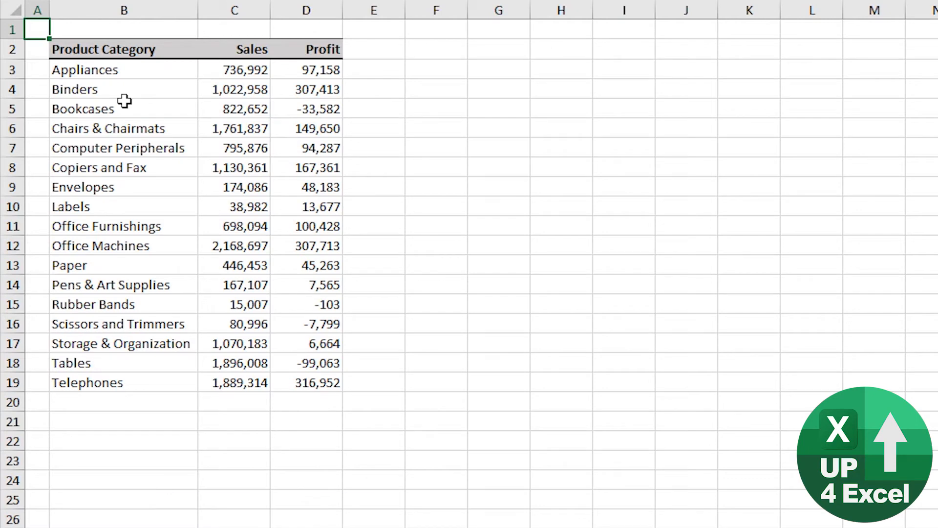
key("ctrl+End")
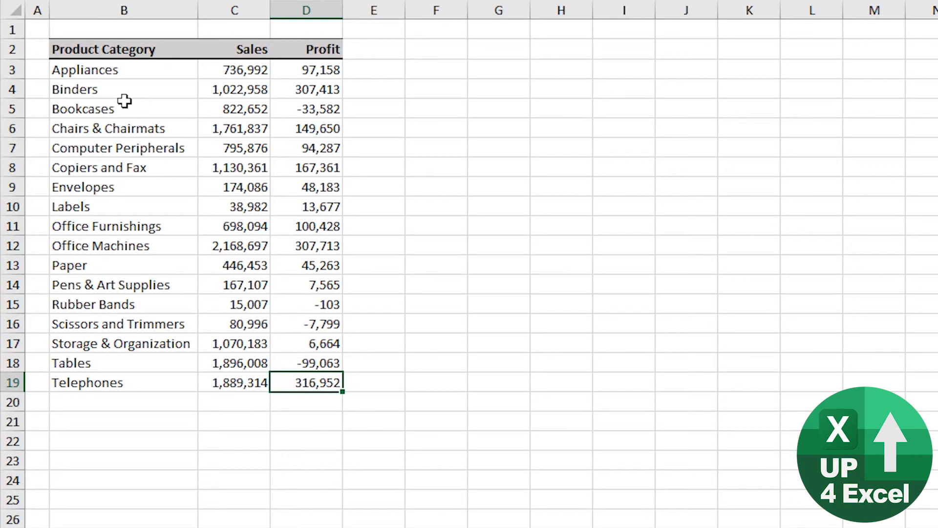
key("ctrl+shift+Home")
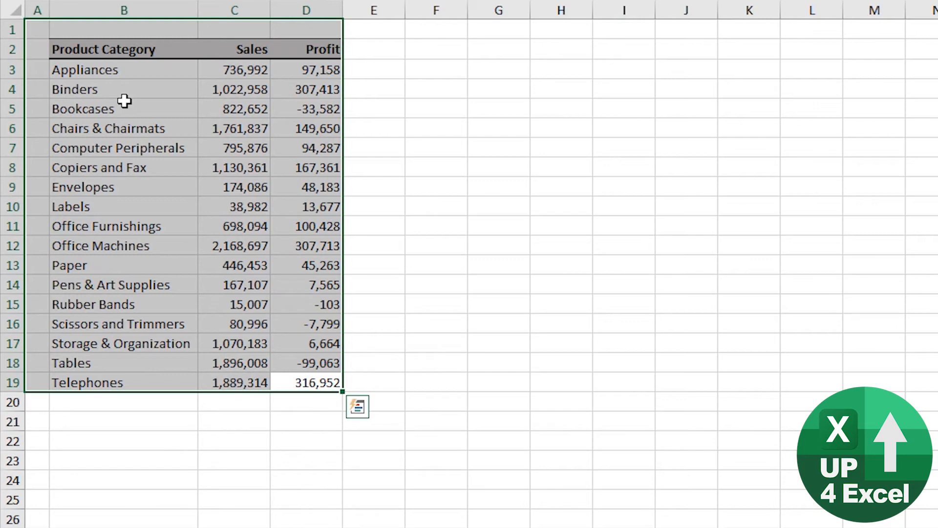
Step: Shrink the selection to the product table B2:D19, and open and close its Quick Analysis options
key("ctrl+shift+Right")
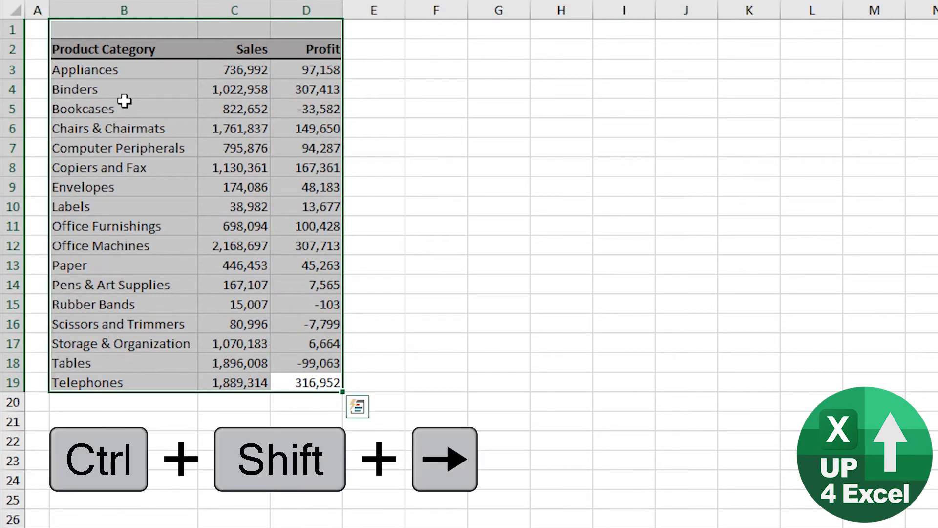
key("ctrl+shift+Down")
key("ctrl+q")
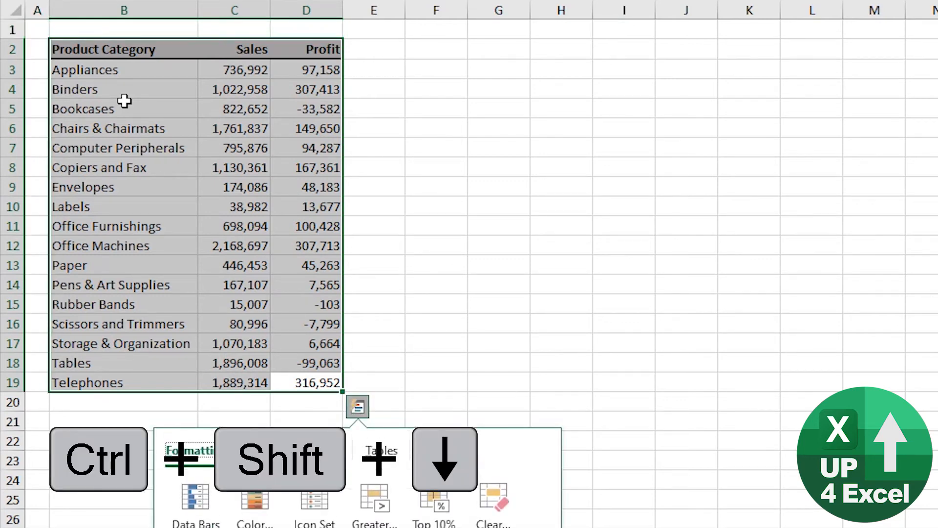
key("Escape")
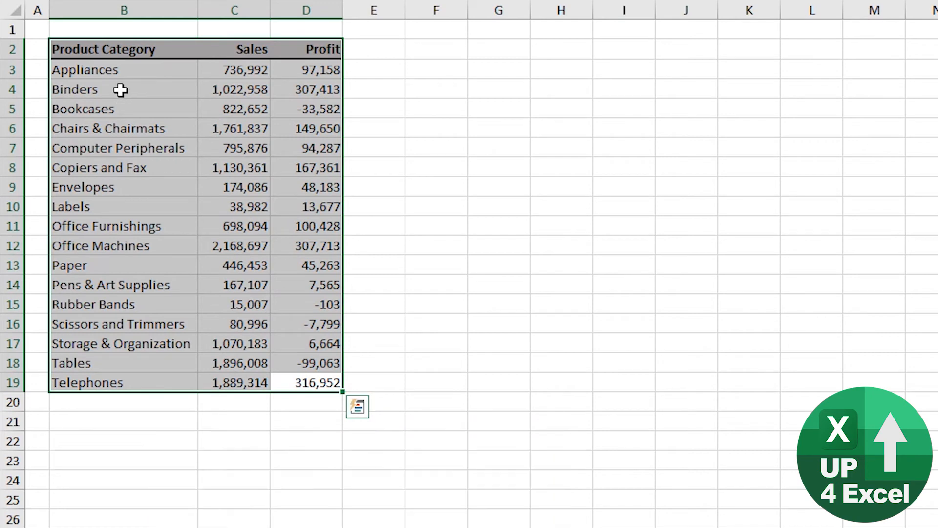
Step: Return to cell A1 and extend the selection to the last used cell of the sheet
key("ctrl+Home")
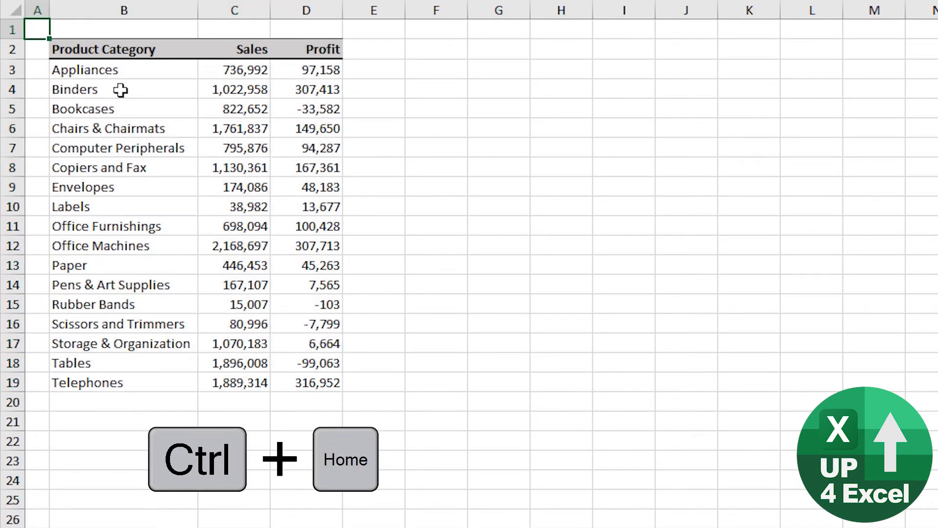
key("ctrl+shift+End")
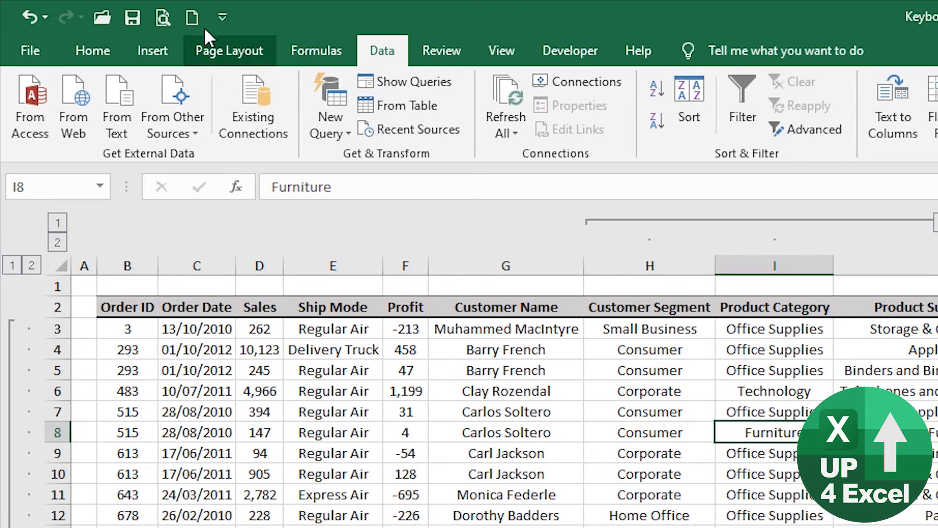
Step: Add the Refresh All command to the Quick Access Toolbar, and show and dismiss the key tips
left_click(222, 20)
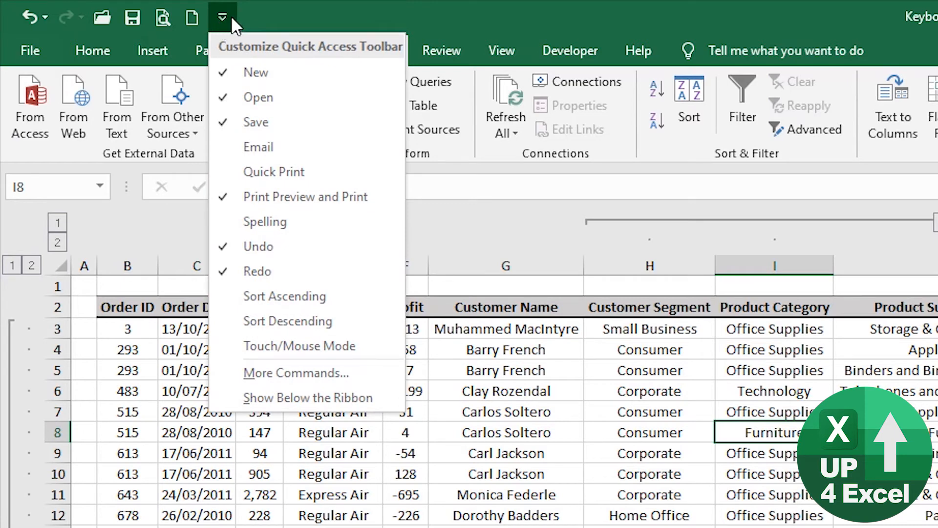
left_click(307, 376)
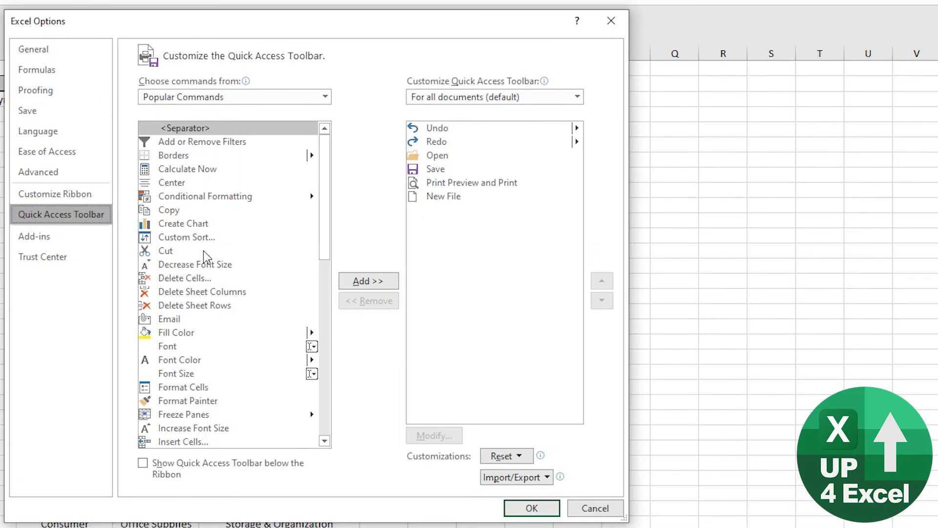
scroll(215, 302, "down", 5)
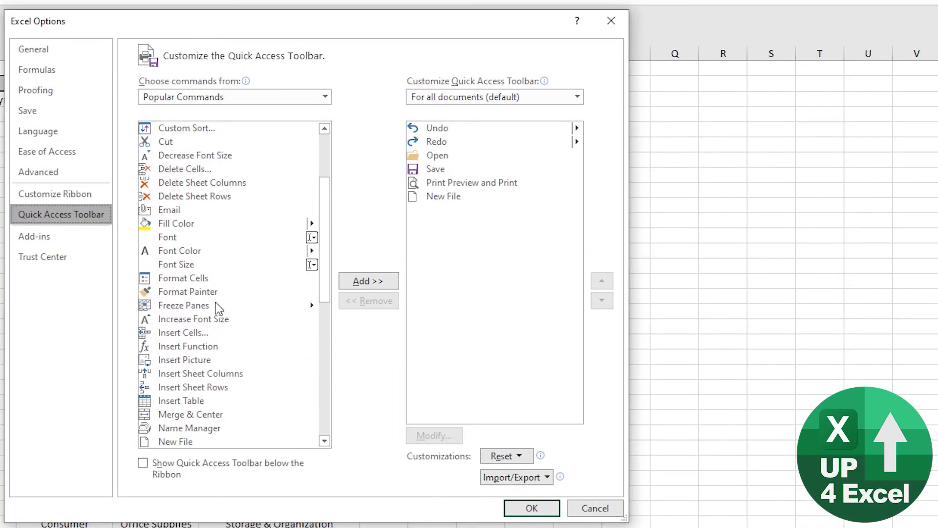
scroll(216, 301, "down", 3)
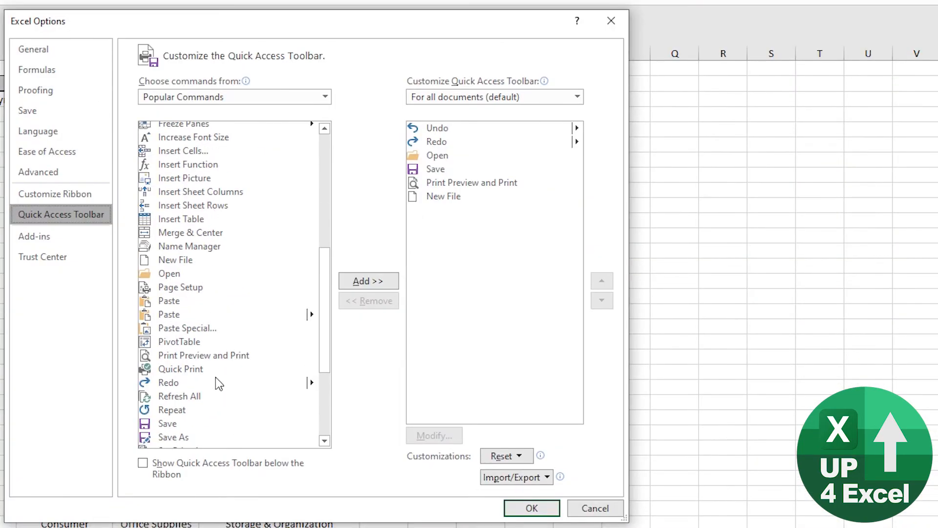
left_click(184, 397)
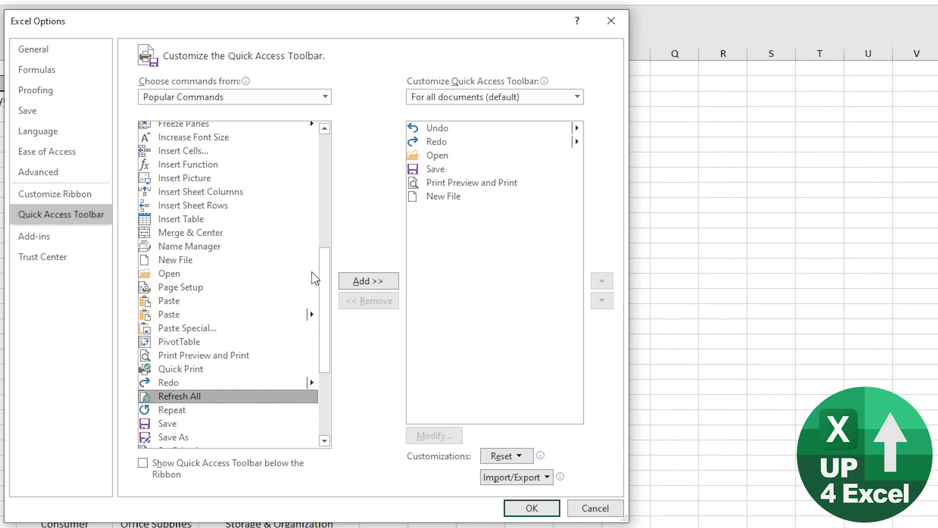
left_click(363, 281)
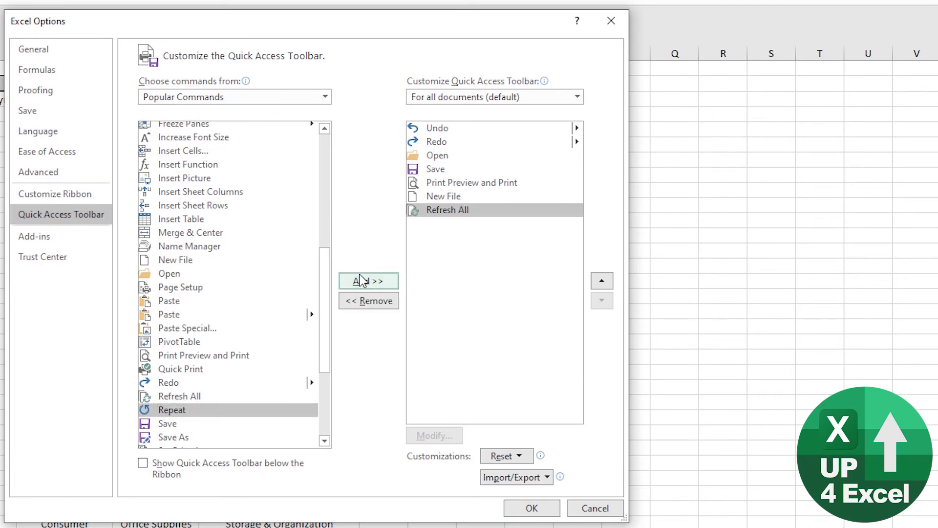
left_click(532, 508)
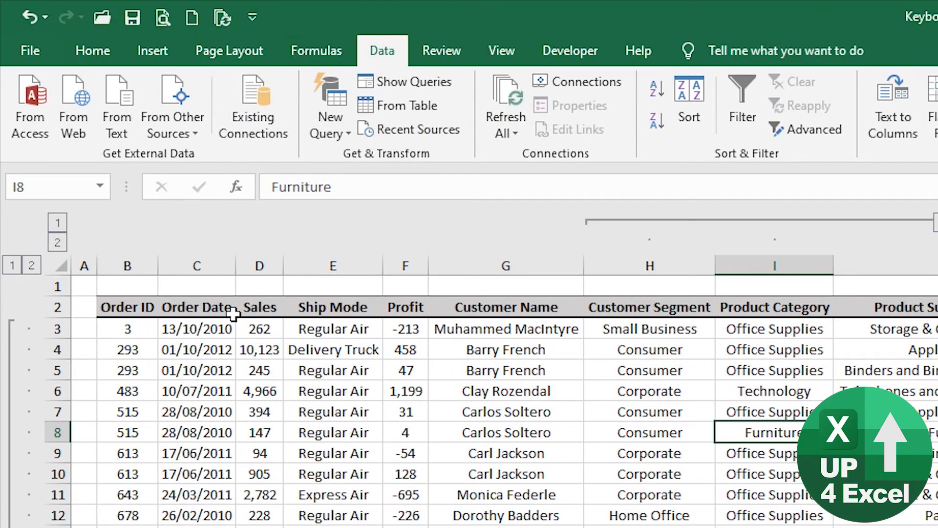
key("alt")
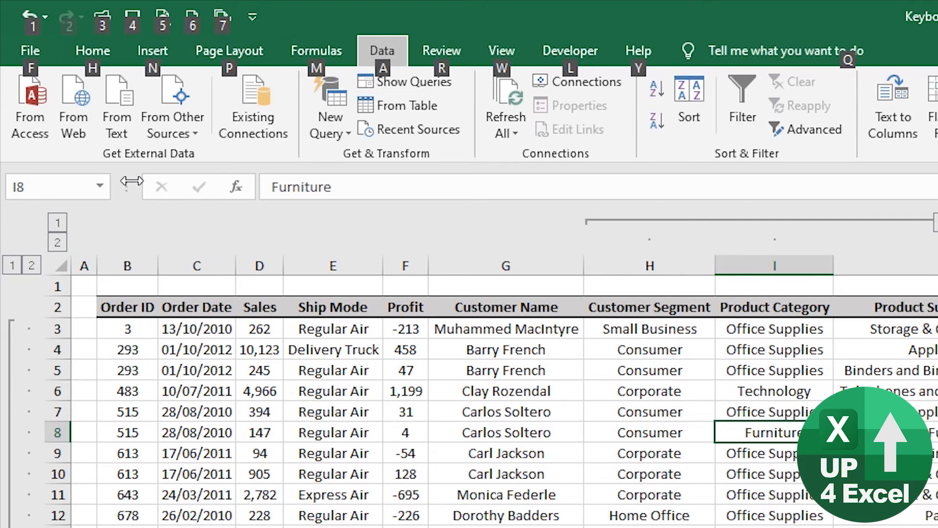
key("Escape")
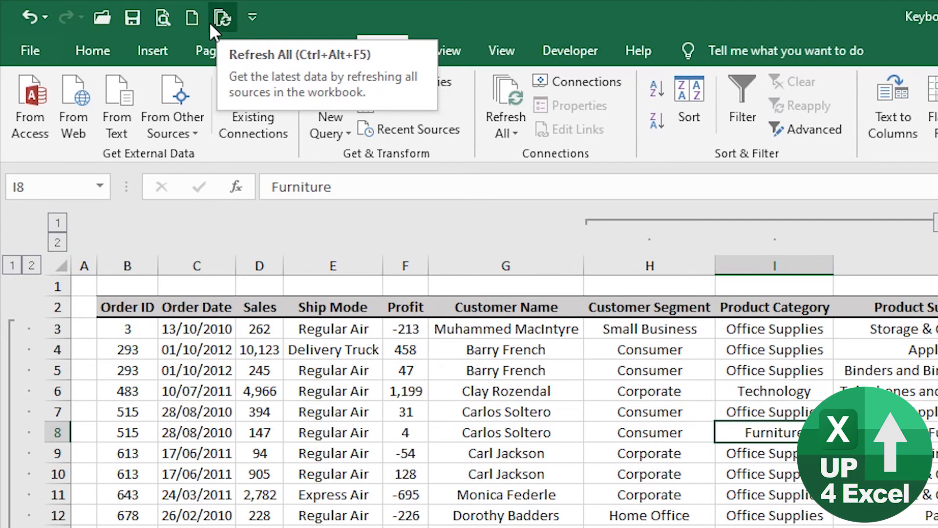
Step: Set up a new macro recording from cell F4, trying Ctrl+Shift+D and Ctrl+Shift+F as its shortcut before setting it to Ctrl+f
left_click(410, 345)
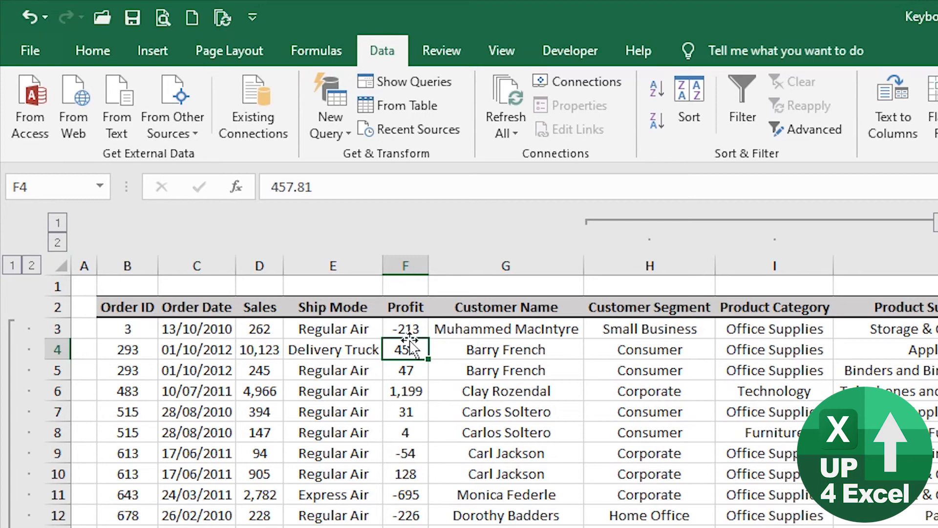
left_click(595, 52)
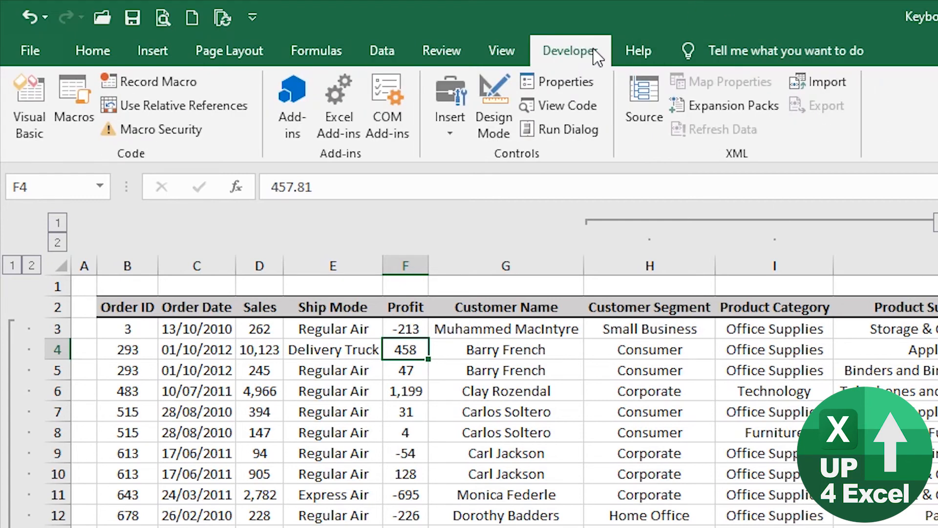
left_click(161, 82)
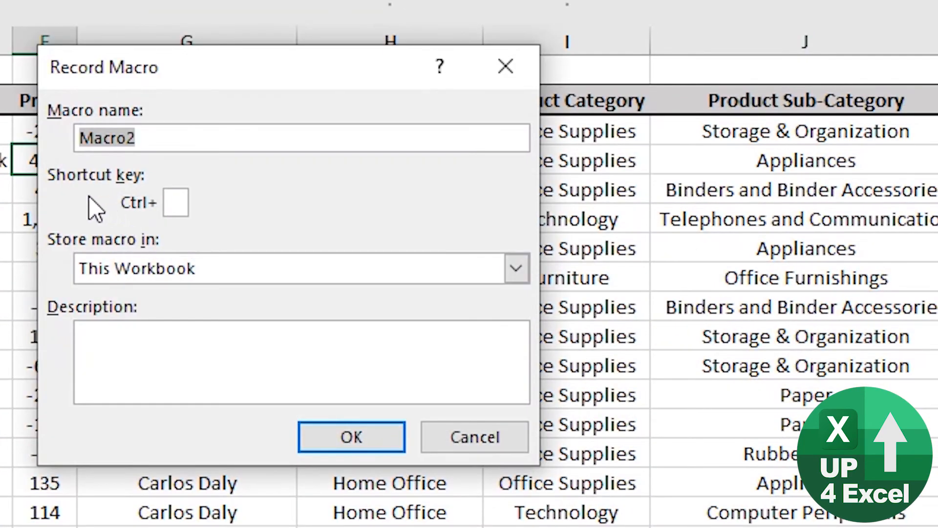
left_click(175, 204)
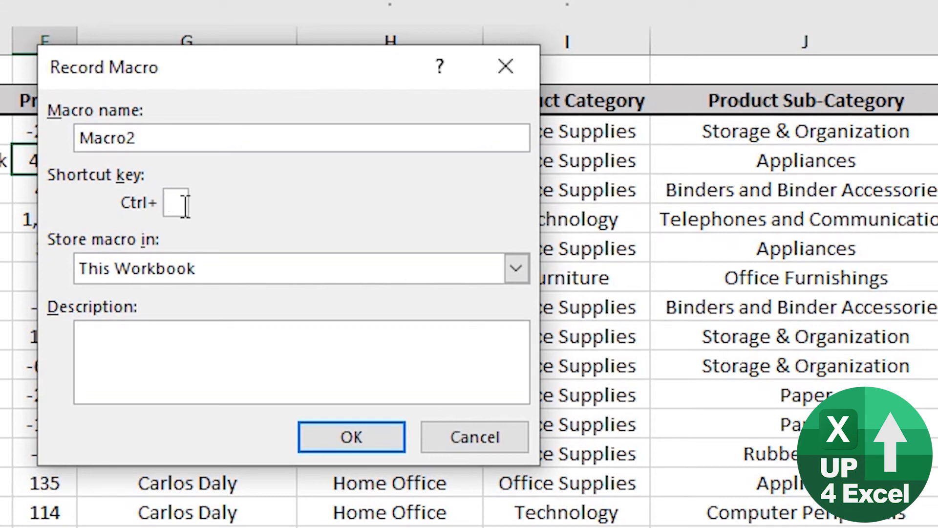
type("D")
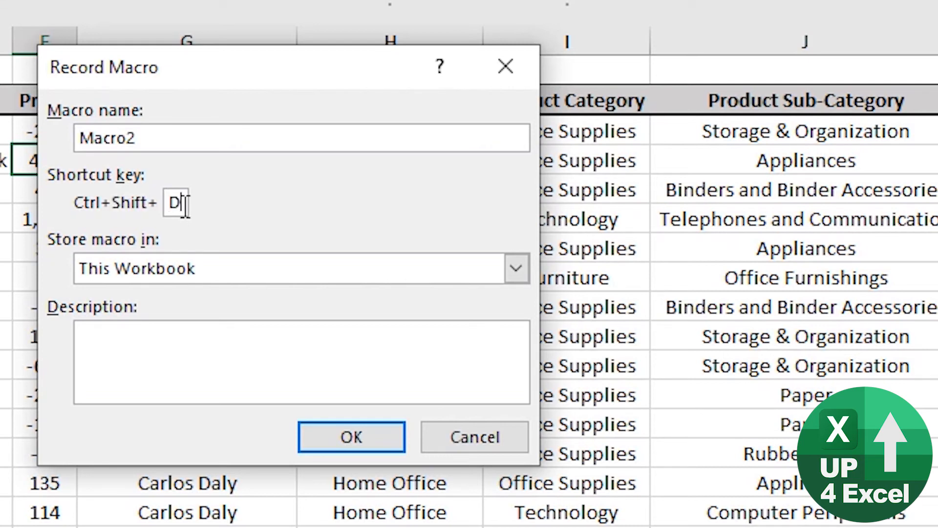
key("BackSpace")
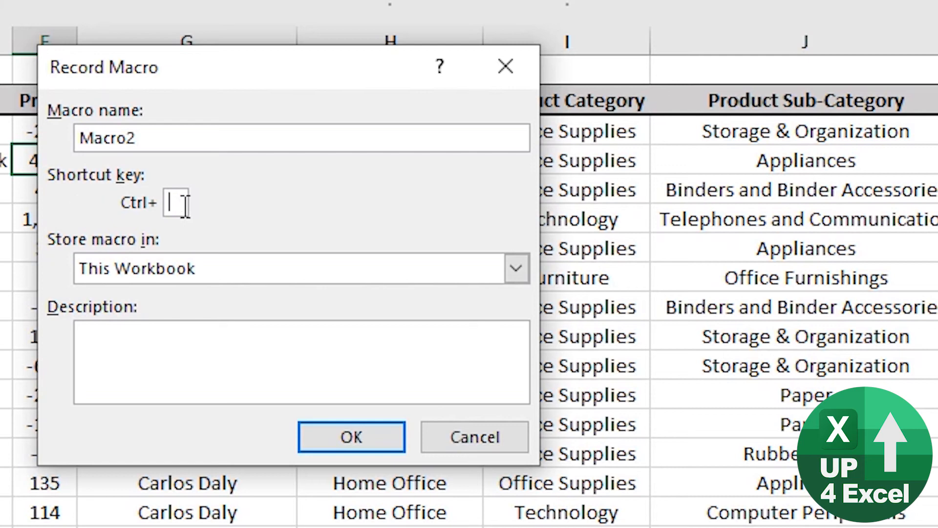
type("F")
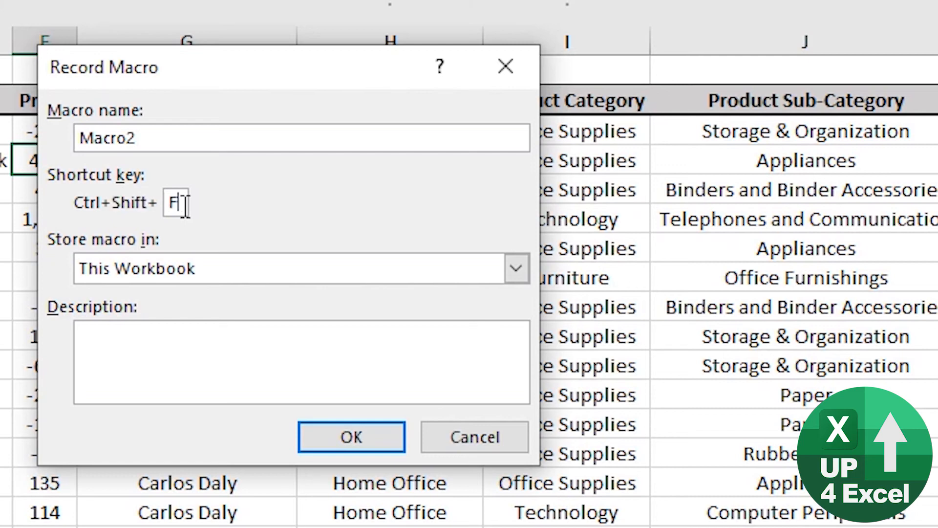
key("BackSpace")
type("f")
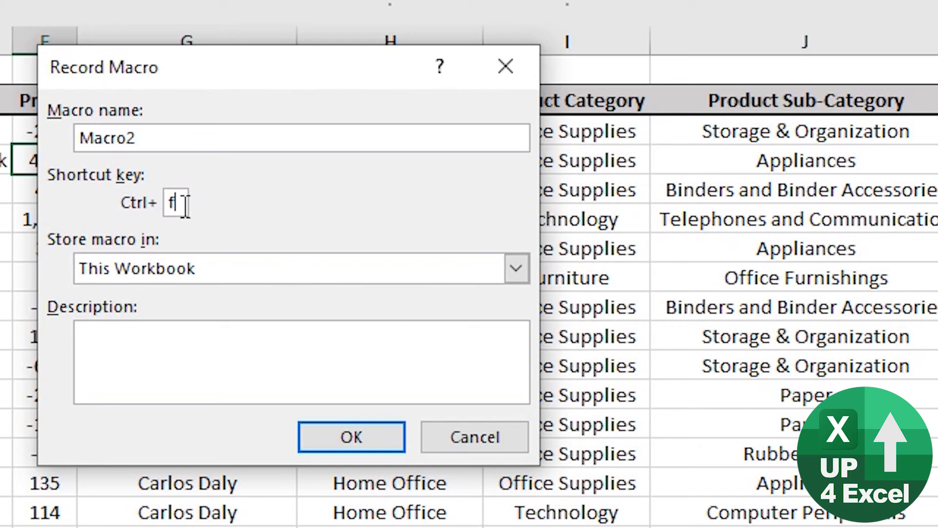